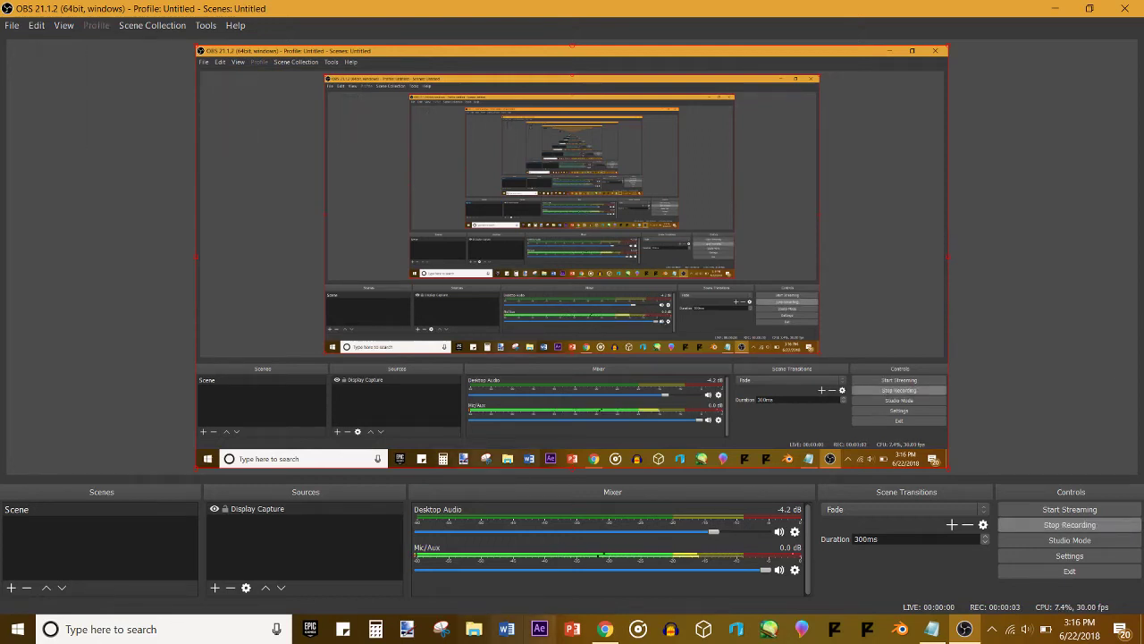
Switch to the Panzoid Clipmaker page in Chrome and turn on the camera preview of the empty scene.
{"action": "left_click", "coordinate": [605, 628]}
{"action": "left_click_drag", "start_coordinate": [775, 295], "coordinate": [666, 308]}
{"action": "scroll", "coordinate": [800, 311], "scroll_direction": "up", "scroll_amount": 4}
{"action": "scroll", "coordinate": [795, 295], "scroll_direction": "down", "scroll_amount": 4}
{"action": "scroll", "coordinate": [483, 452], "scroll_direction": "up", "scroll_amount": 3}
{"action": "left_click_drag", "start_coordinate": [483, 452], "coordinate": [413, 500]}
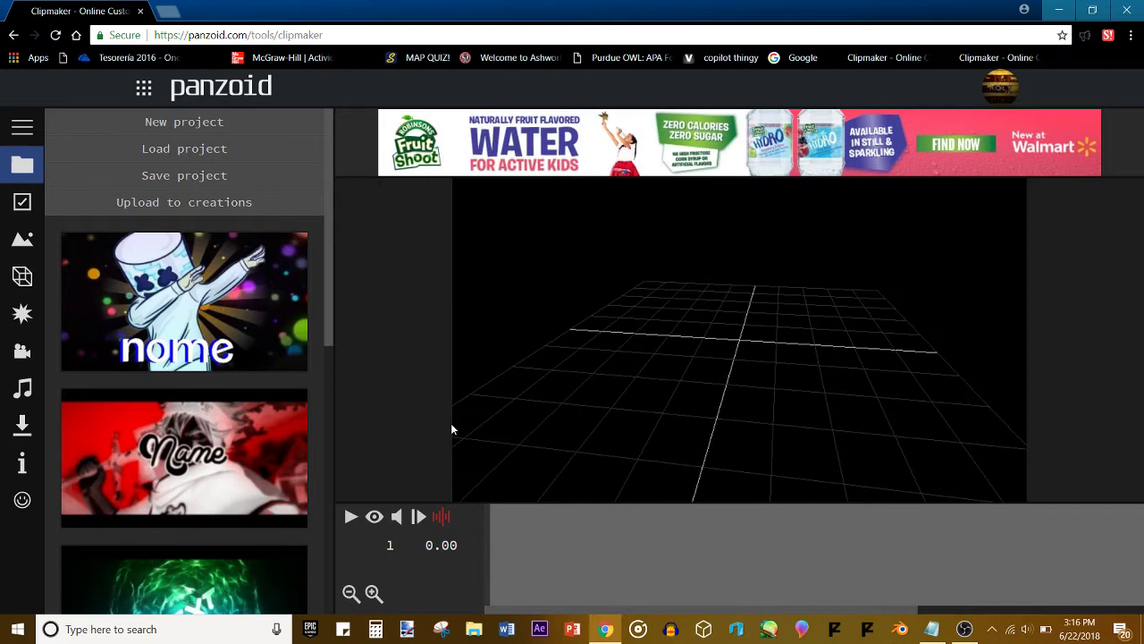
{"action": "left_click_drag", "start_coordinate": [452, 428], "coordinate": [428, 485]}
{"action": "left_click", "coordinate": [375, 527]}
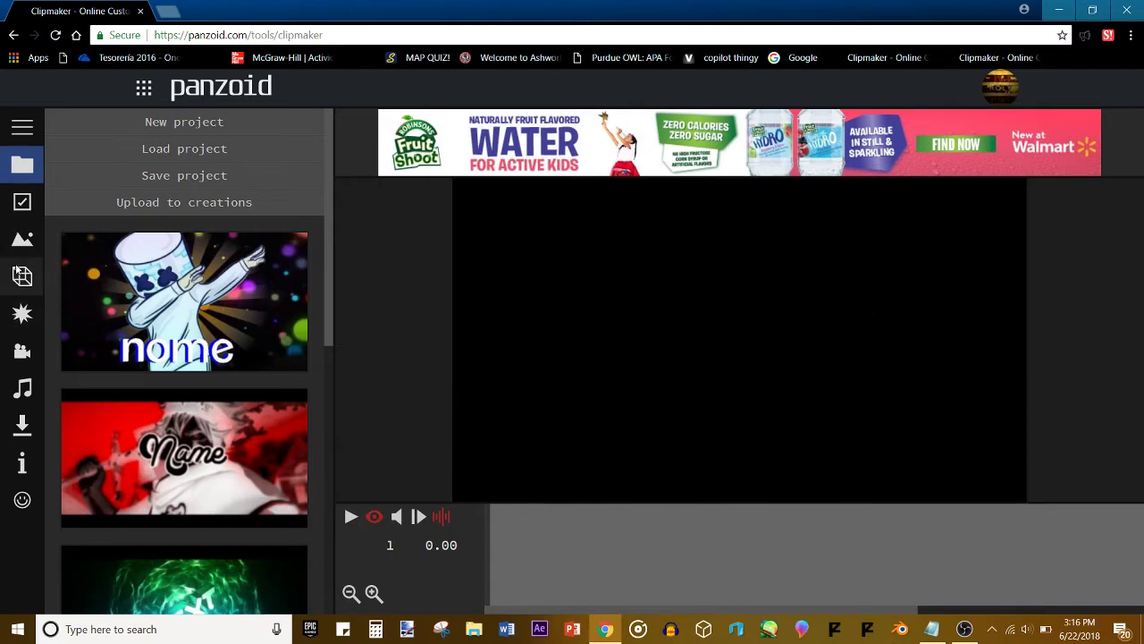
Add a rectangle shape object to the scene and set its width to 3 and height to 3.
{"action": "left_click", "coordinate": [13, 281]}
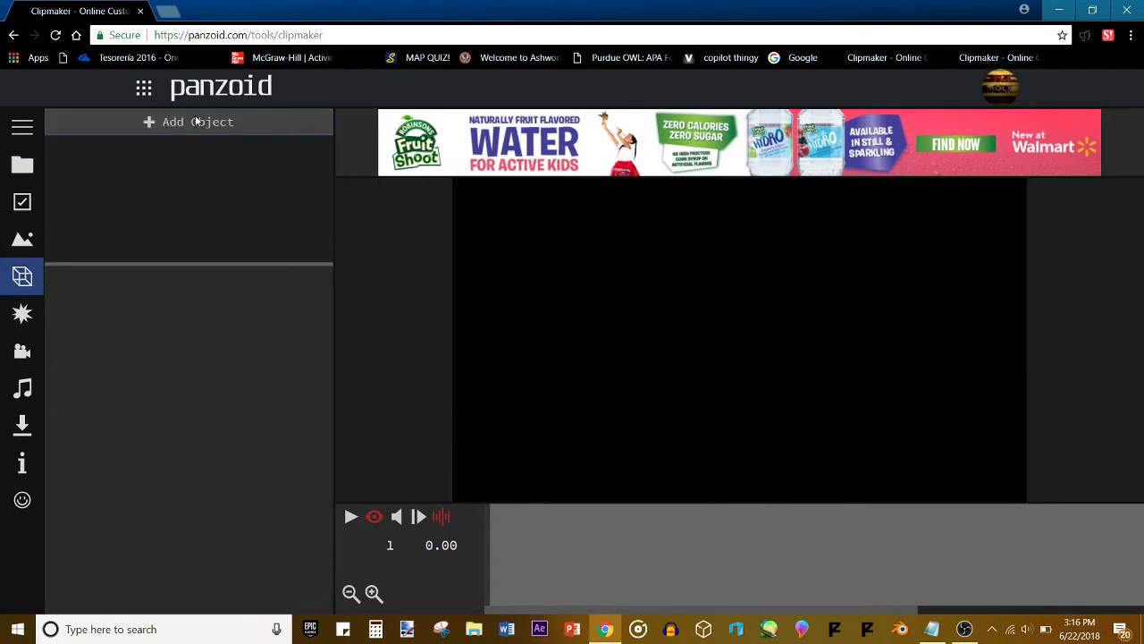
{"action": "left_click", "coordinate": [187, 121]}
{"action": "left_click", "coordinate": [163, 186]}
{"action": "left_click", "coordinate": [121, 241]}
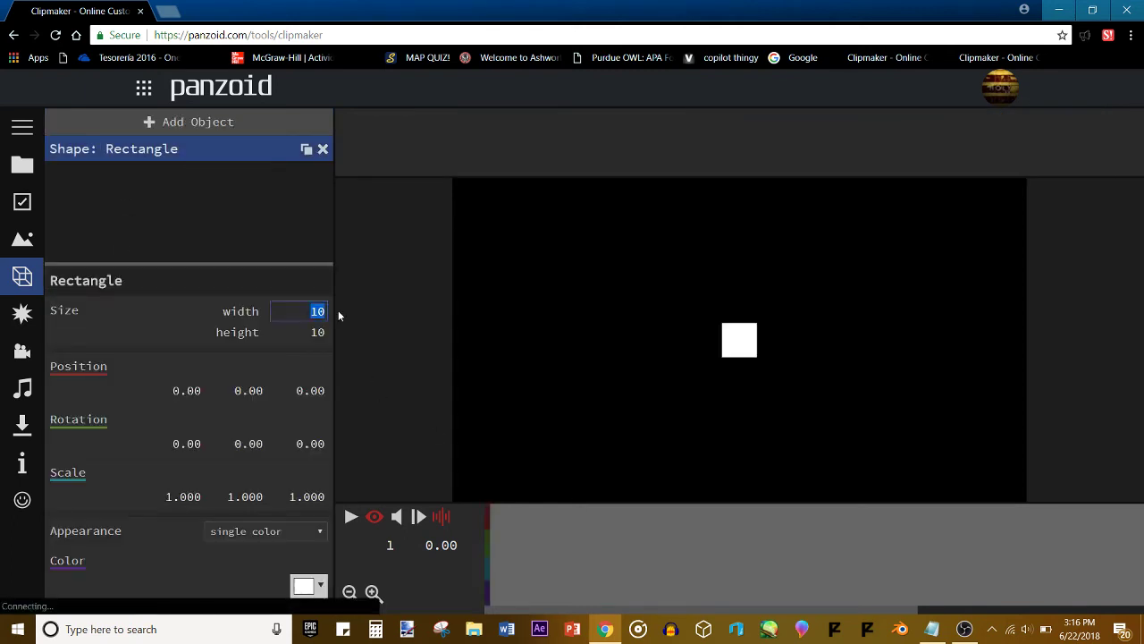
{"action": "type", "text": "3"}
{"action": "key", "text": "Tab"}
{"action": "type", "text": "3"}
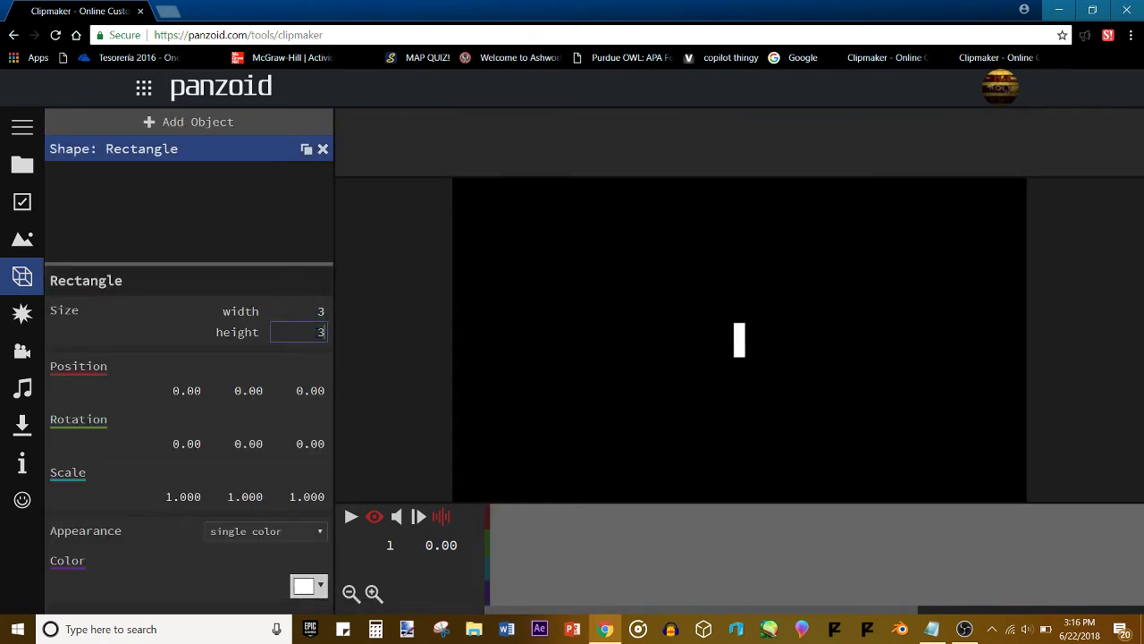
{"action": "key", "text": "Return"}
Resize the rectangle to width 1 and height 5 and move it toward the lower left of the frame.
{"action": "left_click_drag", "start_coordinate": [187, 391], "coordinate": [134, 391]}
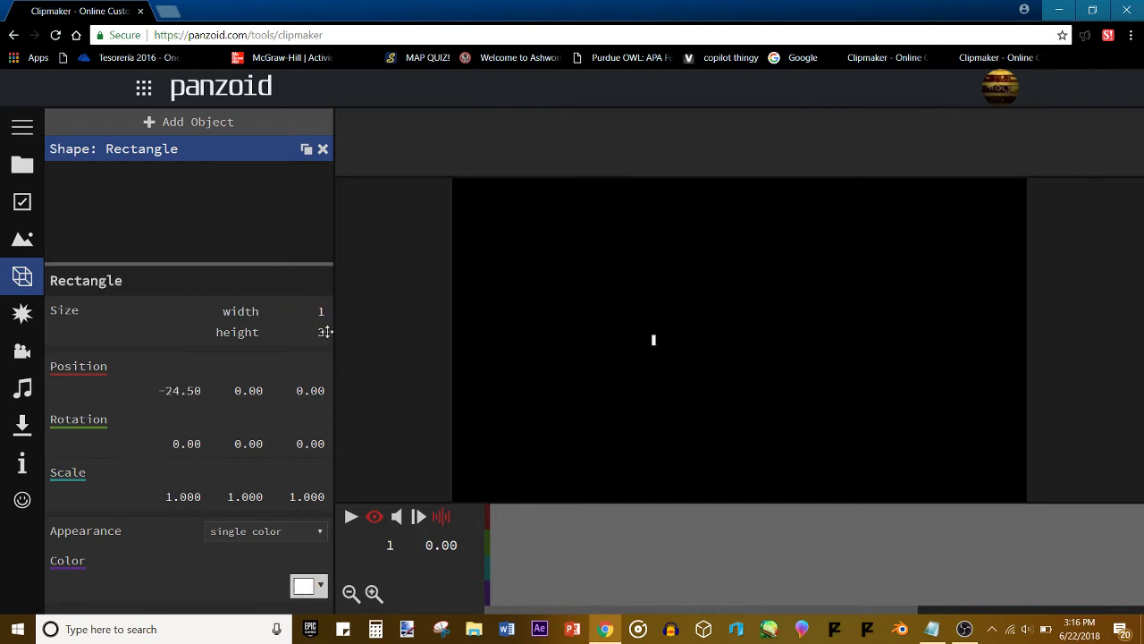
{"action": "left_click_drag", "start_coordinate": [326, 332], "coordinate": [327, 331]}
{"action": "left_click_drag", "start_coordinate": [233, 390], "coordinate": [235, 445]}
{"action": "left_click_drag", "start_coordinate": [163, 394], "coordinate": [242, 450]}
Start the rectangle off-frame at -95.80, -14.70 with Z rotation -10.80, and keyframe it at frame 25 to -67.90, -14.70 with Z rotation -3.80.
{"action": "key", "text": "space"}
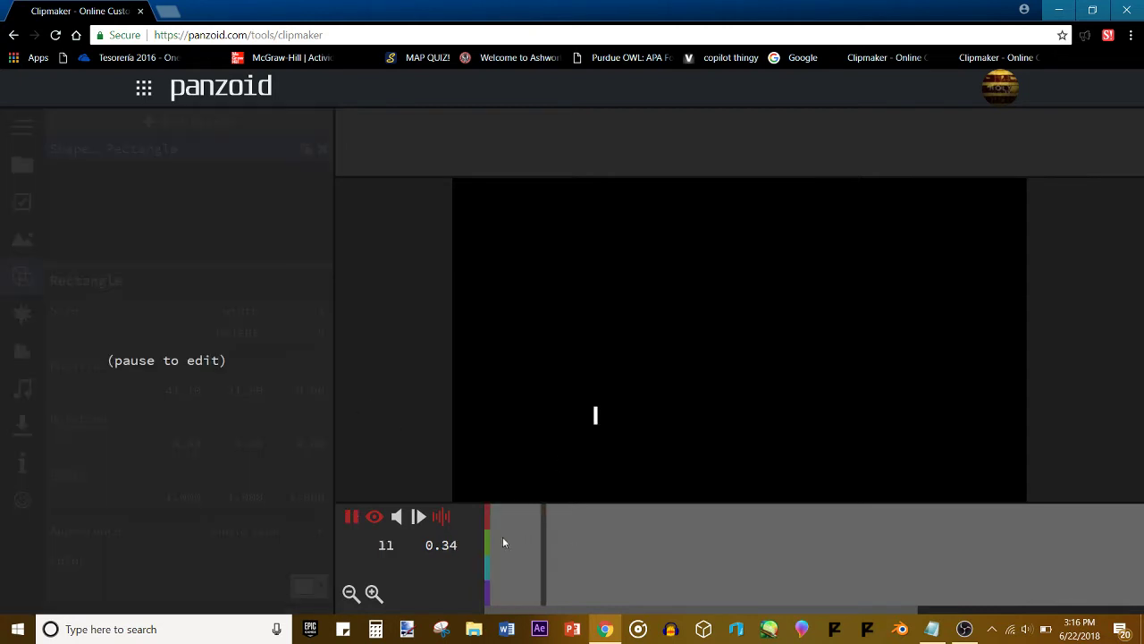
{"action": "key", "text": "space"}
{"action": "left_click_drag", "start_coordinate": [184, 384], "coordinate": [153, 427]}
{"action": "left_click_drag", "start_coordinate": [233, 352], "coordinate": [167, 524]}
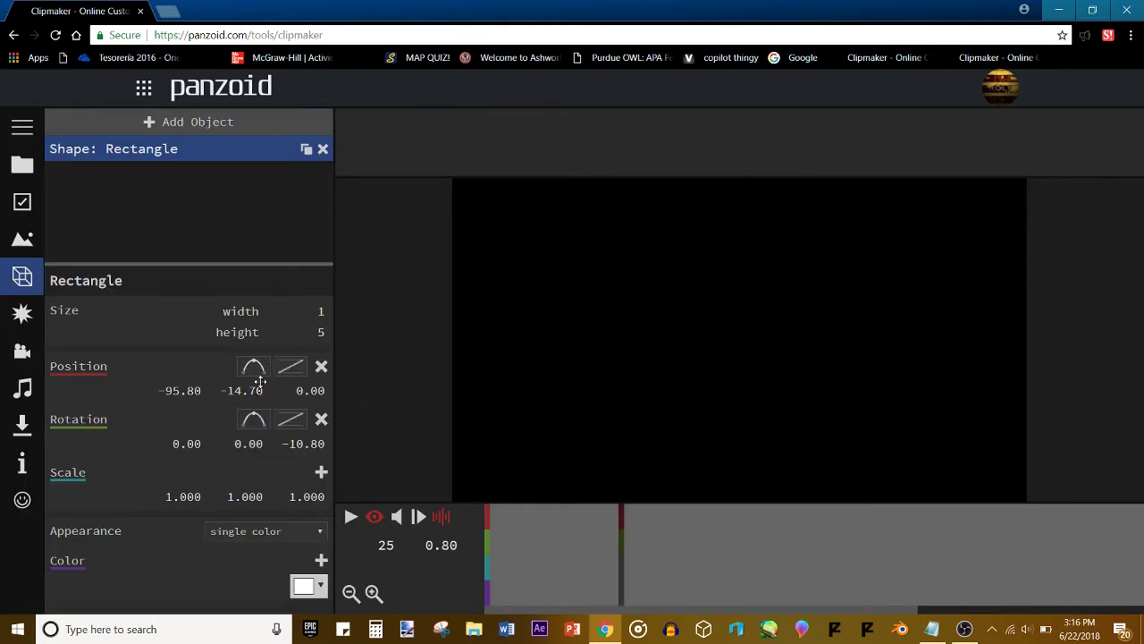
{"action": "left_click_drag", "start_coordinate": [192, 413], "coordinate": [296, 396]}
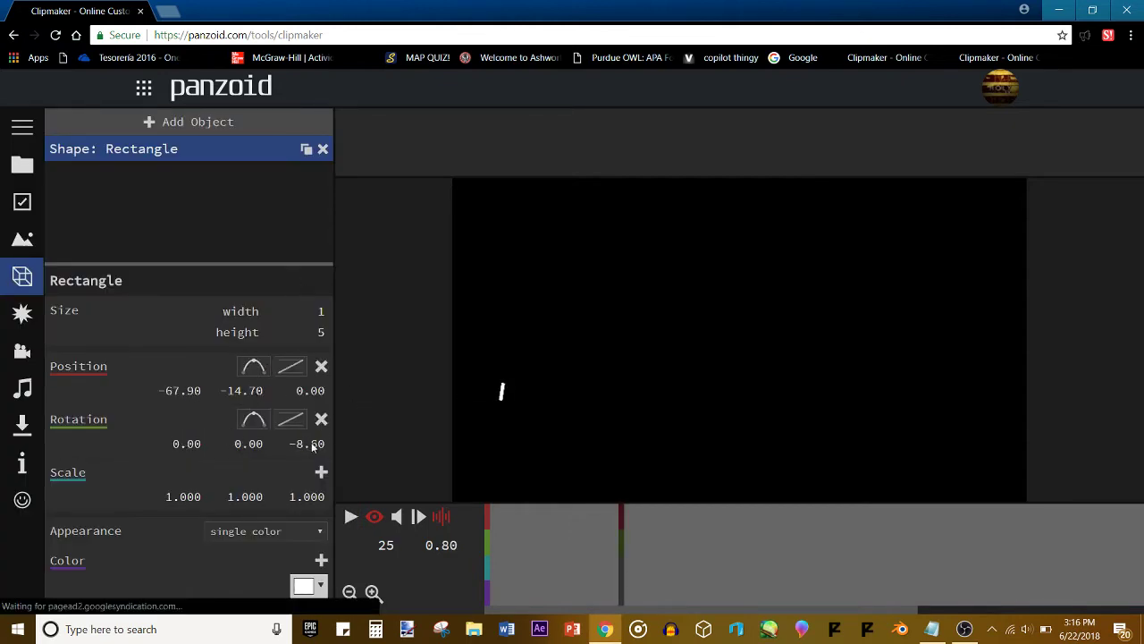
Keyframe the rectangle at frame 43 to position -53.30, -7.80 with Z rotation 22.30.
{"action": "key", "text": "space"}
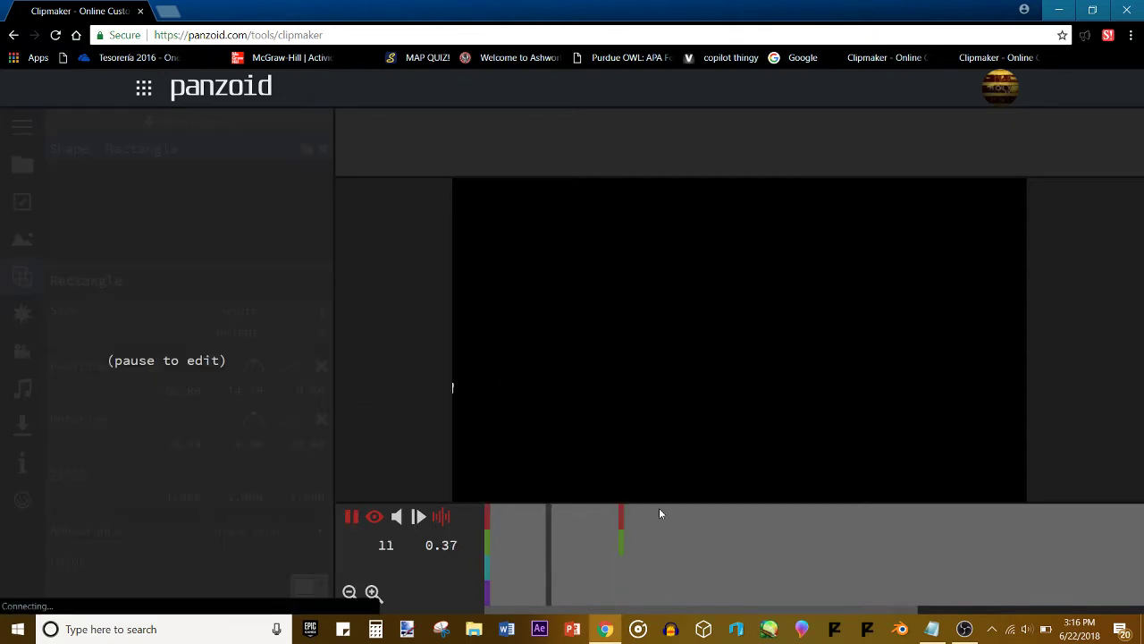
{"action": "key", "text": "space"}
{"action": "left_click_drag", "start_coordinate": [209, 367], "coordinate": [396, 322]}
{"action": "left_click", "coordinate": [321, 421]}
Replay to frame 64 and keyframe the rectangle there at position -43.60, -2.60, rotated close to upright.
{"action": "left_click", "coordinate": [594, 575]}
{"action": "key", "text": "space"}
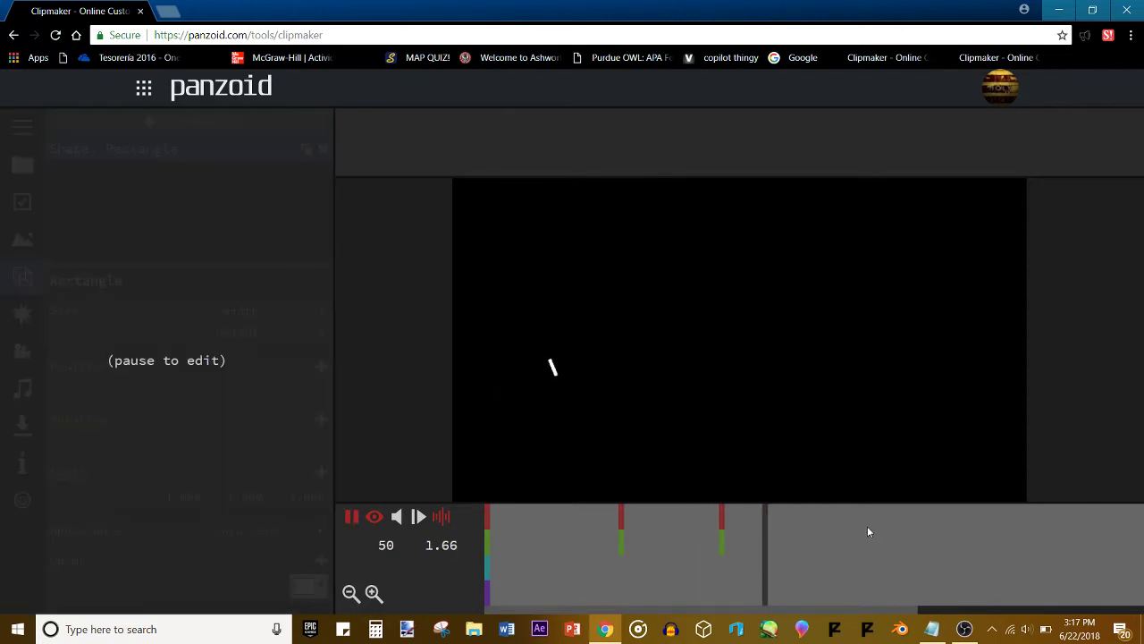
{"action": "key", "text": "space"}
{"action": "left_click_drag", "start_coordinate": [189, 383], "coordinate": [237, 366]}
{"action": "left_click", "coordinate": [320, 421]}
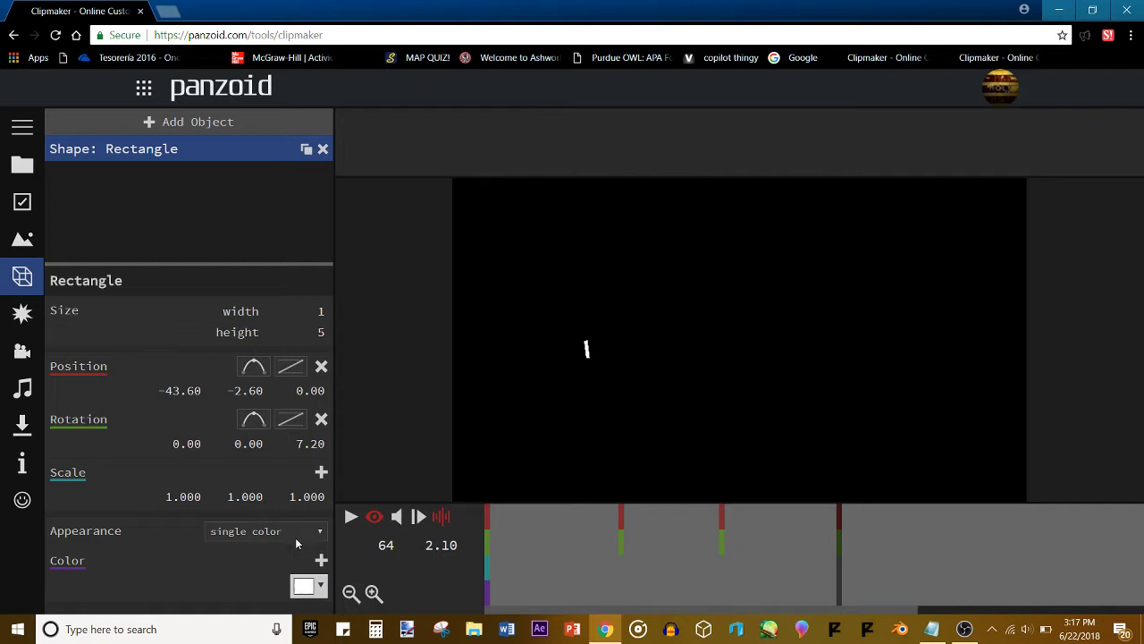
Add keyframes at frame 83 placing the rectangle at -38.10, -5.20 with Z rotation -22.60.
{"action": "left_click", "coordinate": [718, 578]}
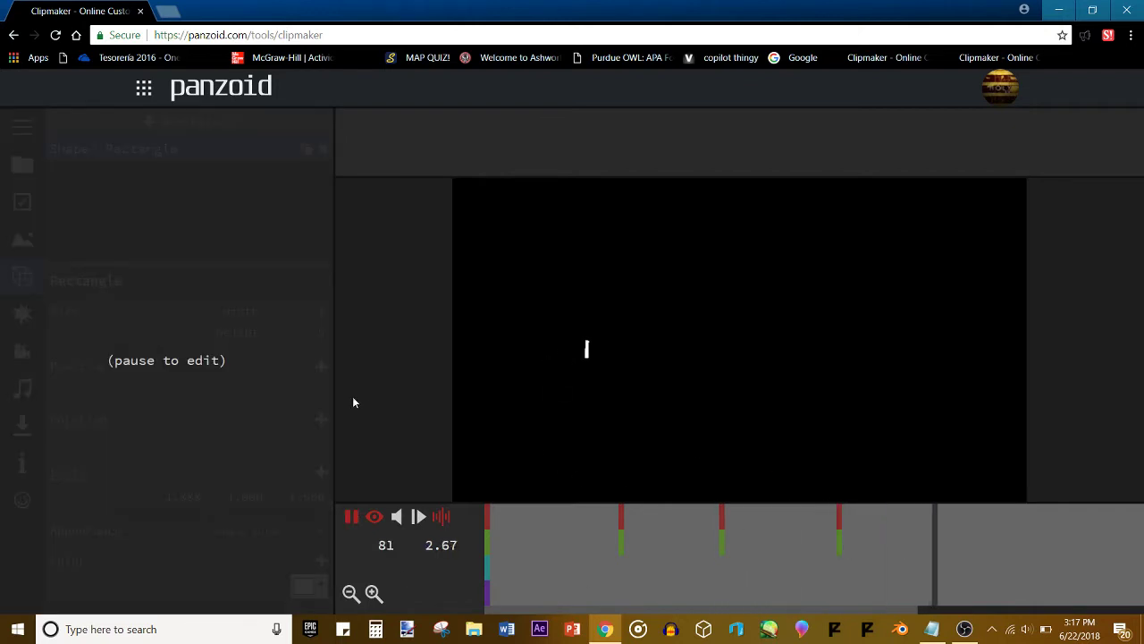
{"action": "key", "text": "space"}
{"action": "left_click", "coordinate": [320, 368]}
{"action": "left_click_drag", "start_coordinate": [205, 407], "coordinate": [209, 365]}
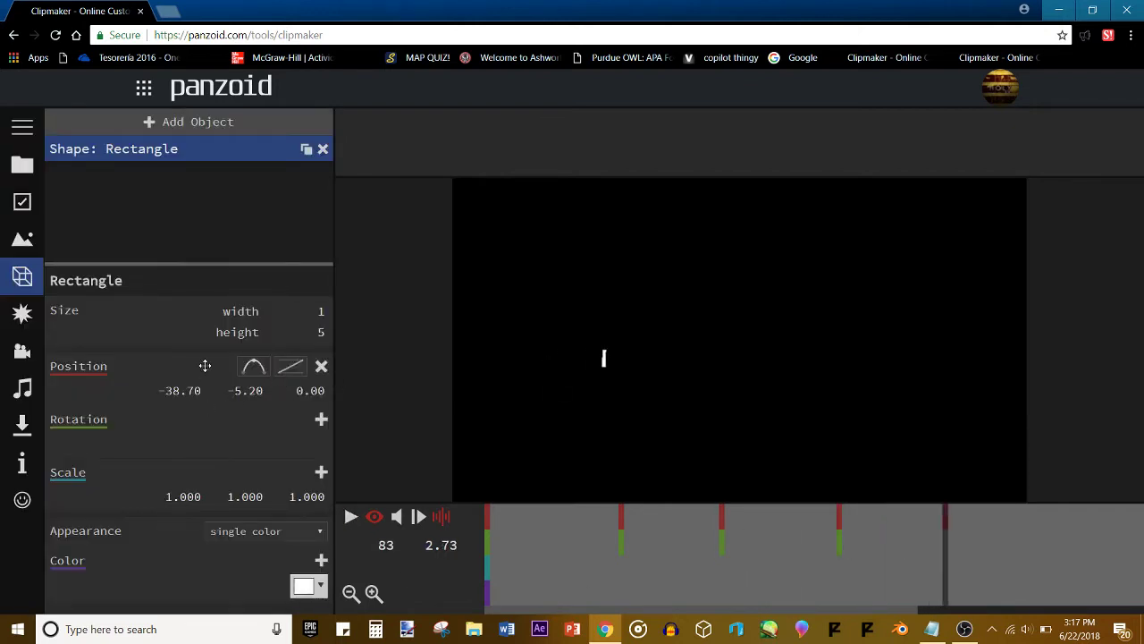
{"action": "left_click", "coordinate": [321, 420]}
{"action": "left_click_drag", "start_coordinate": [324, 435], "coordinate": [291, 539]}
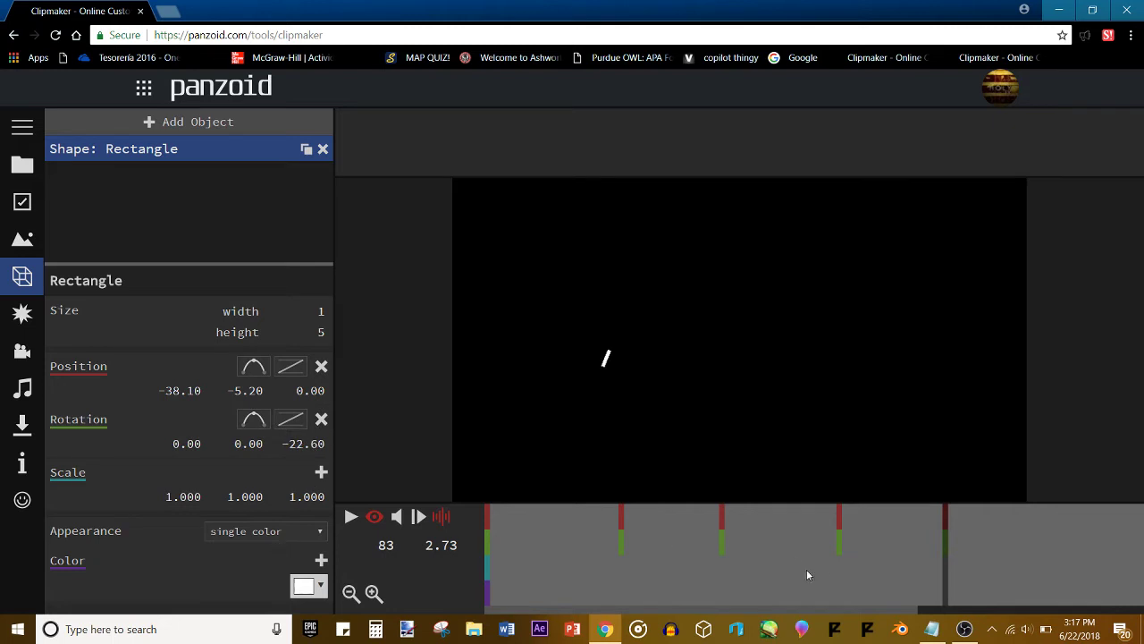
Add keyframes at frame 105 with the rectangle at -29.90, -5.20 and Z rotation 11.40.
{"action": "key", "text": "space"}
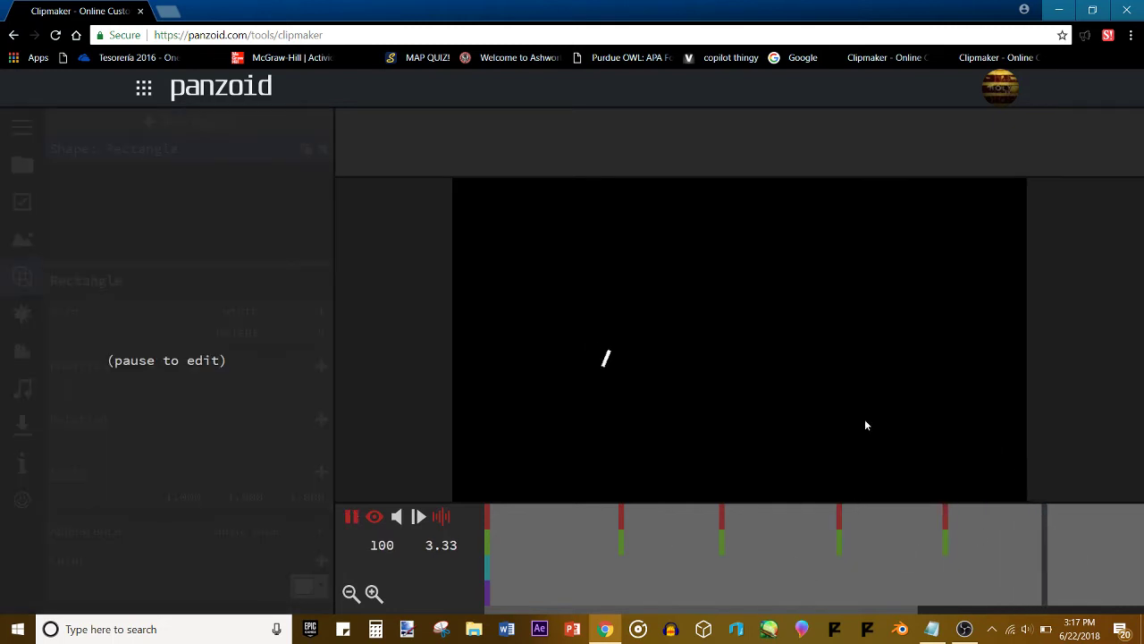
{"action": "key", "text": "space"}
{"action": "left_click", "coordinate": [321, 370]}
{"action": "left_click", "coordinate": [321, 419]}
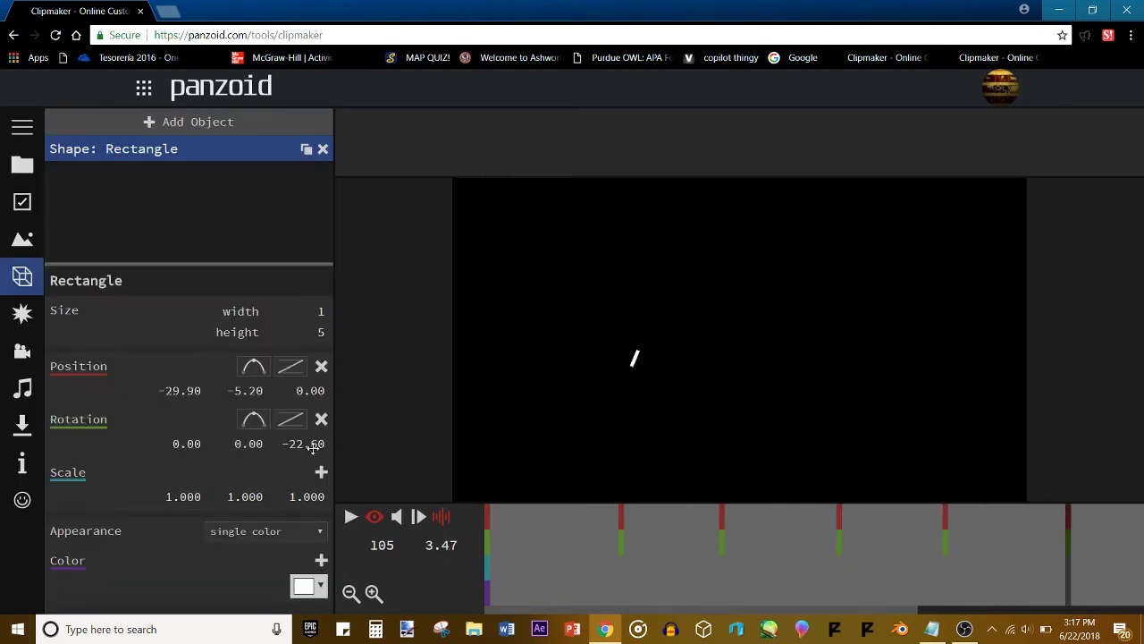
{"action": "left_click_drag", "start_coordinate": [312, 447], "coordinate": [427, 348]}
Advance to frame 129 and keyframe the rectangle at -25.10, -1.60, tilted slightly further to the left.
{"action": "key", "text": "space"}
{"action": "key", "text": "space"}
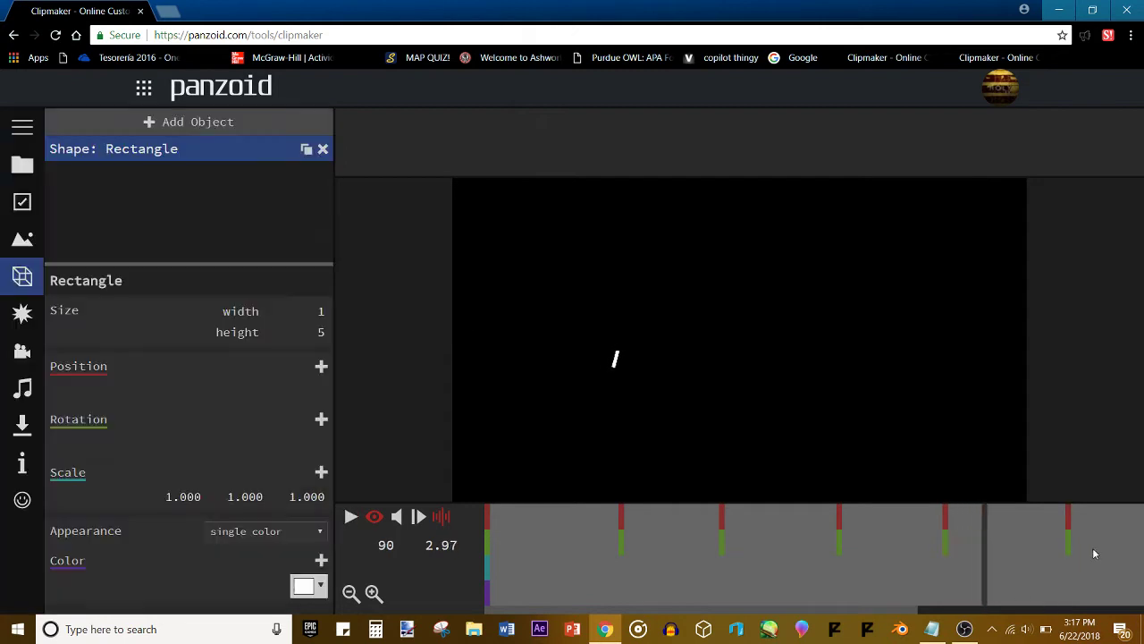
{"action": "key", "text": "space"}
{"action": "key", "text": "space"}
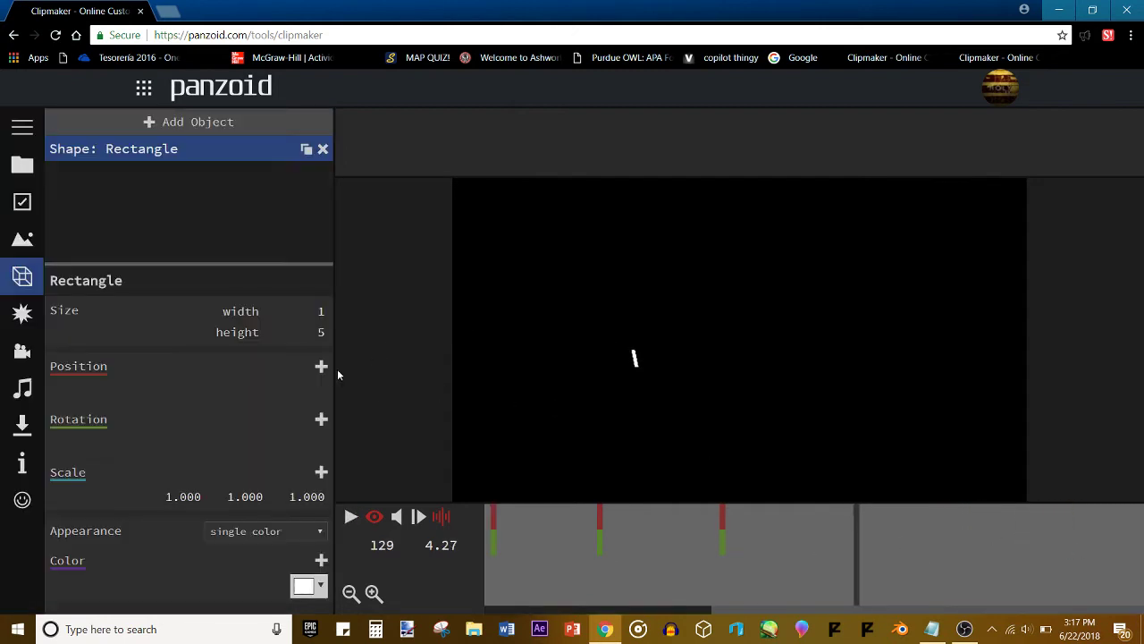
{"action": "left_click", "coordinate": [320, 366]}
{"action": "left_click_drag", "start_coordinate": [172, 388], "coordinate": [212, 370]}
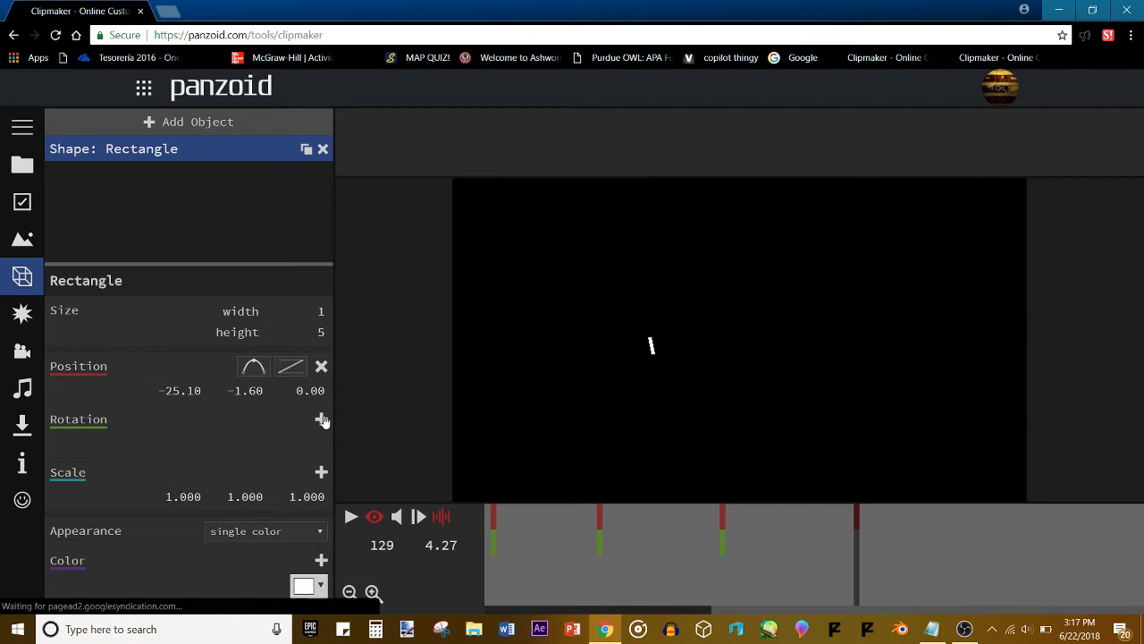
{"action": "left_click", "coordinate": [322, 419]}
{"action": "left_click_drag", "start_coordinate": [305, 441], "coordinate": [344, 427]}
Replay the latest motion, then keyframe the rectangle at frame 145 to -15.30, -1.60 with Z rotation -0.50.
{"action": "key", "text": "space"}
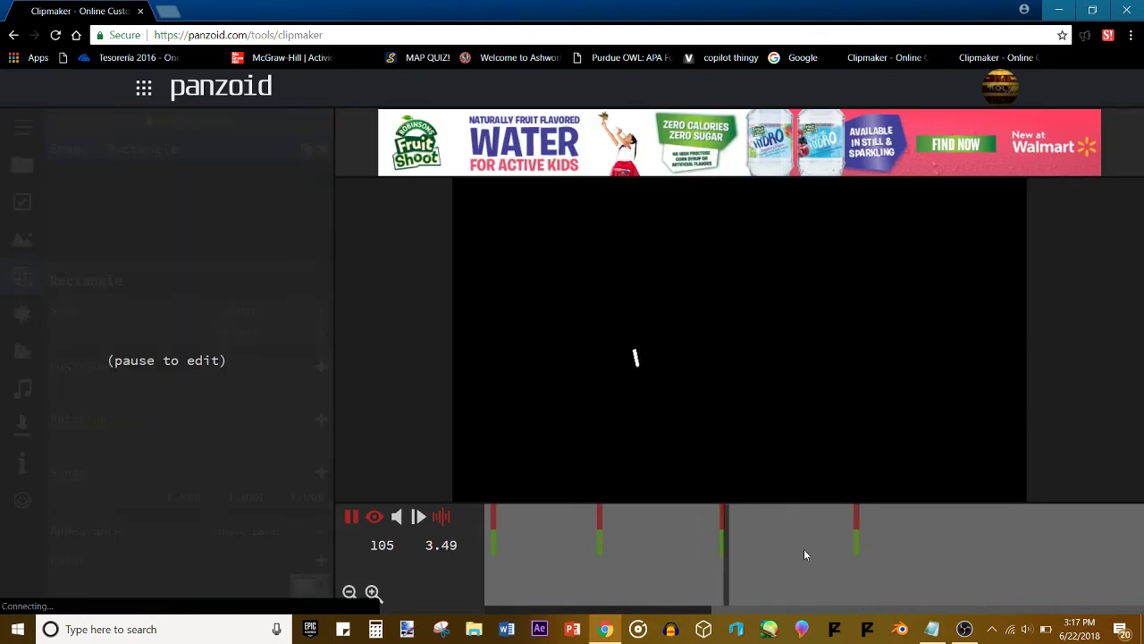
{"action": "left_click_drag", "start_coordinate": [884, 576], "coordinate": [725, 560]}
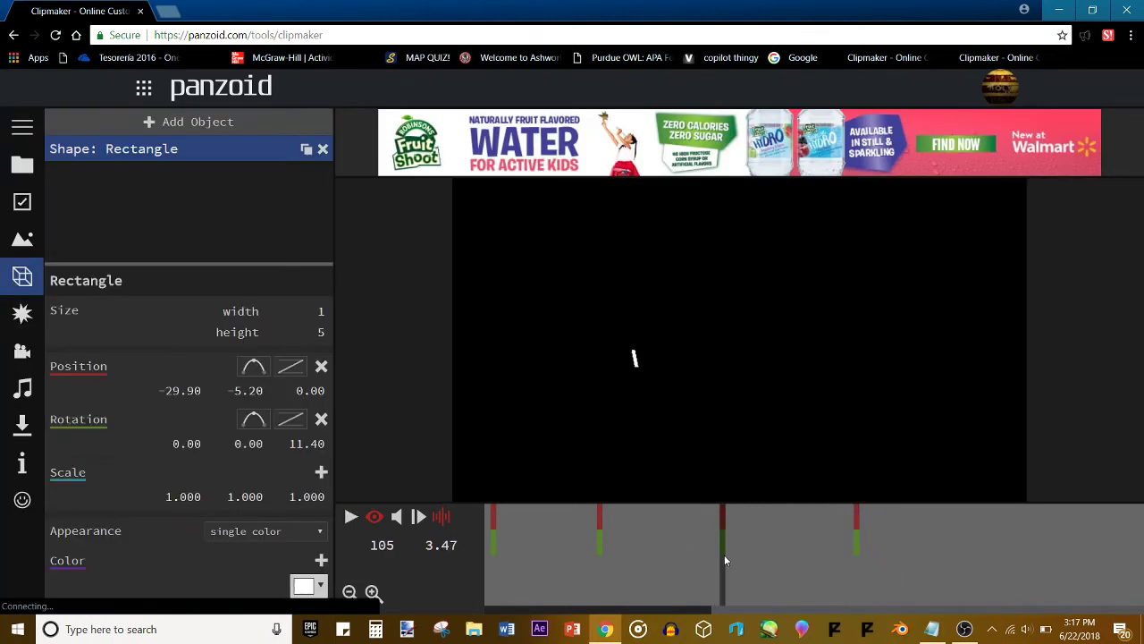
{"action": "key", "text": "space"}
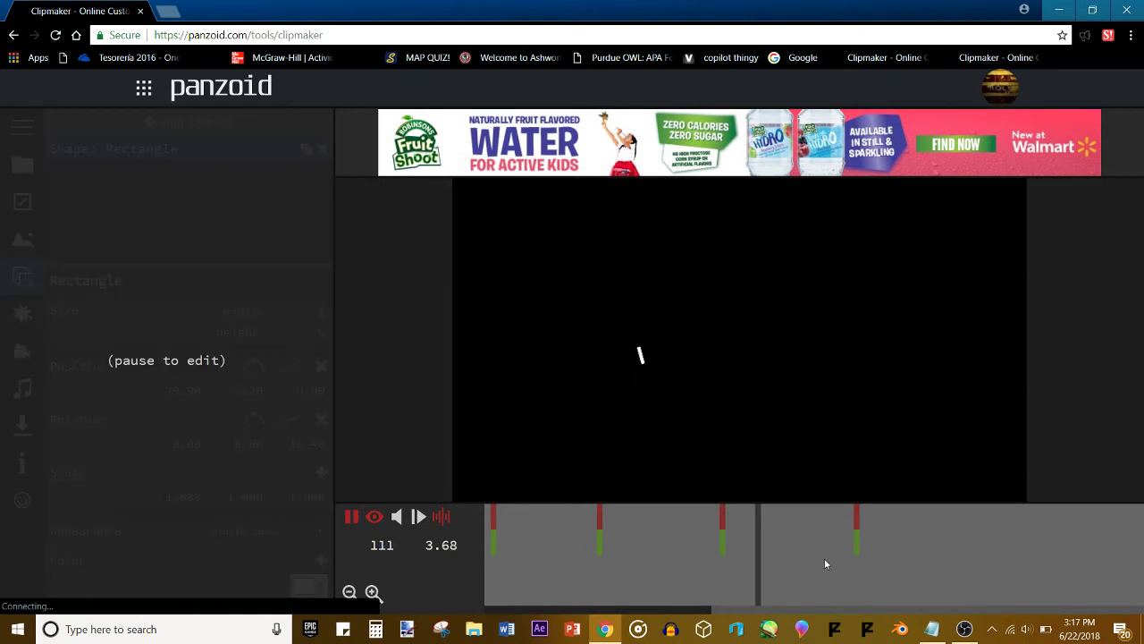
{"action": "left_click_drag", "start_coordinate": [1032, 548], "coordinate": [949, 541]}
{"action": "left_click", "coordinate": [320, 365]}
{"action": "left_click_drag", "start_coordinate": [183, 391], "coordinate": [224, 390]}
{"action": "left_click", "coordinate": [321, 418]}
Preview the motion and keyframe the rectangle at frame 158 to -8.50, 0.40 with Z rotation 20.00.
{"action": "left_click", "coordinate": [854, 567]}
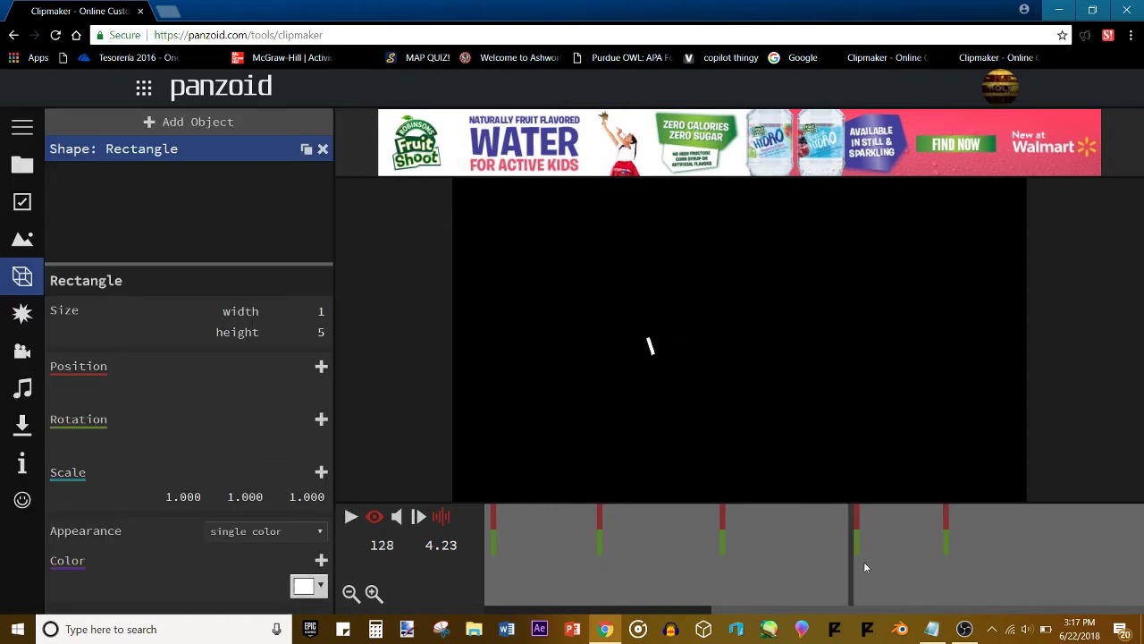
{"action": "key", "text": "space"}
{"action": "key", "text": "space"}
{"action": "key", "text": "space"}
{"action": "key", "text": "space"}
{"action": "left_click", "coordinate": [321, 367]}
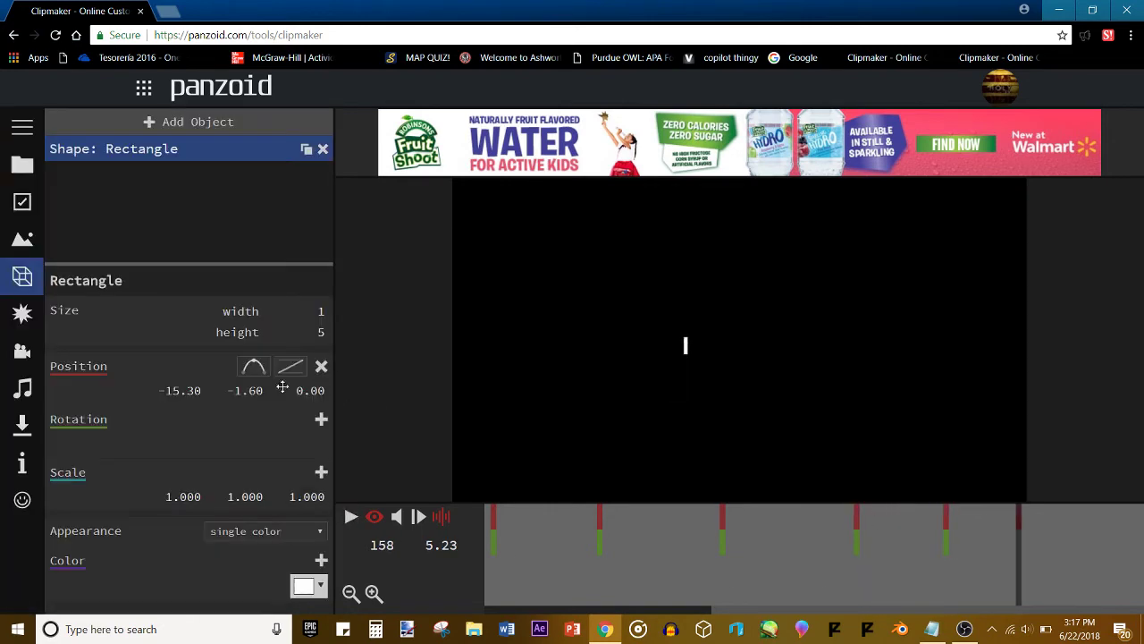
{"action": "left_click_drag", "start_coordinate": [246, 389], "coordinate": [262, 389]}
{"action": "left_click_drag", "start_coordinate": [184, 392], "coordinate": [245, 390]}
{"action": "left_click", "coordinate": [321, 420]}
{"action": "left_click_drag", "start_coordinate": [320, 442], "coordinate": [438, 397]}
Preview the last segment, add a scale keyframe of 1.000, and align it with the other keyframes at frame 145.
{"action": "left_click", "coordinate": [935, 570]}
{"action": "key", "text": "space"}
{"action": "key", "text": "space"}
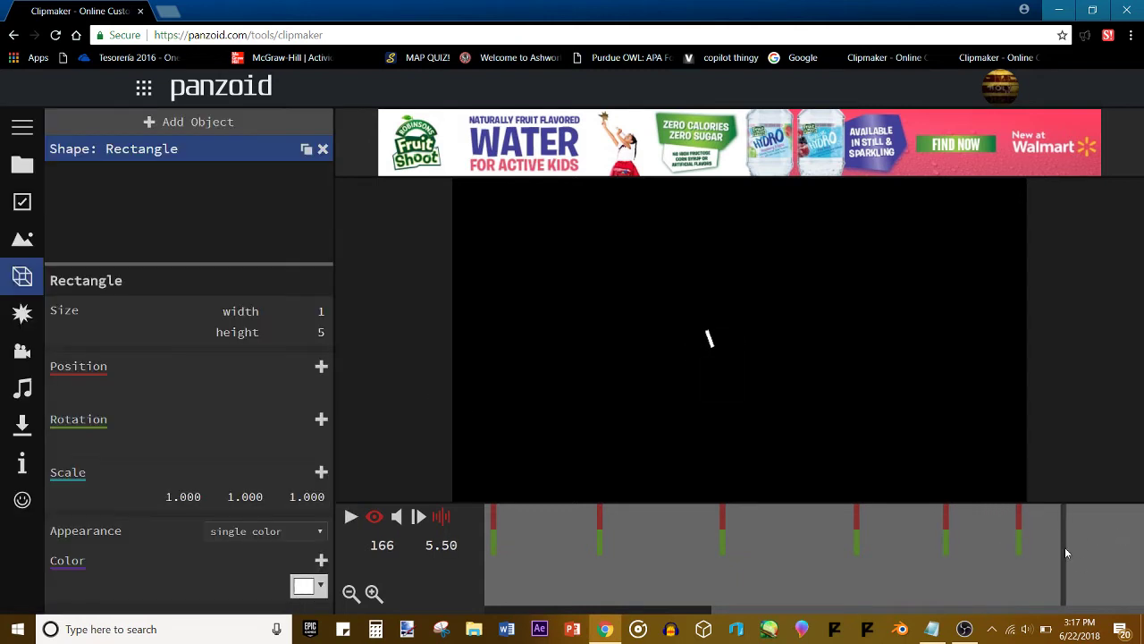
{"action": "left_click_drag", "start_coordinate": [1065, 547], "coordinate": [996, 558]}
{"action": "left_click", "coordinate": [314, 474]}
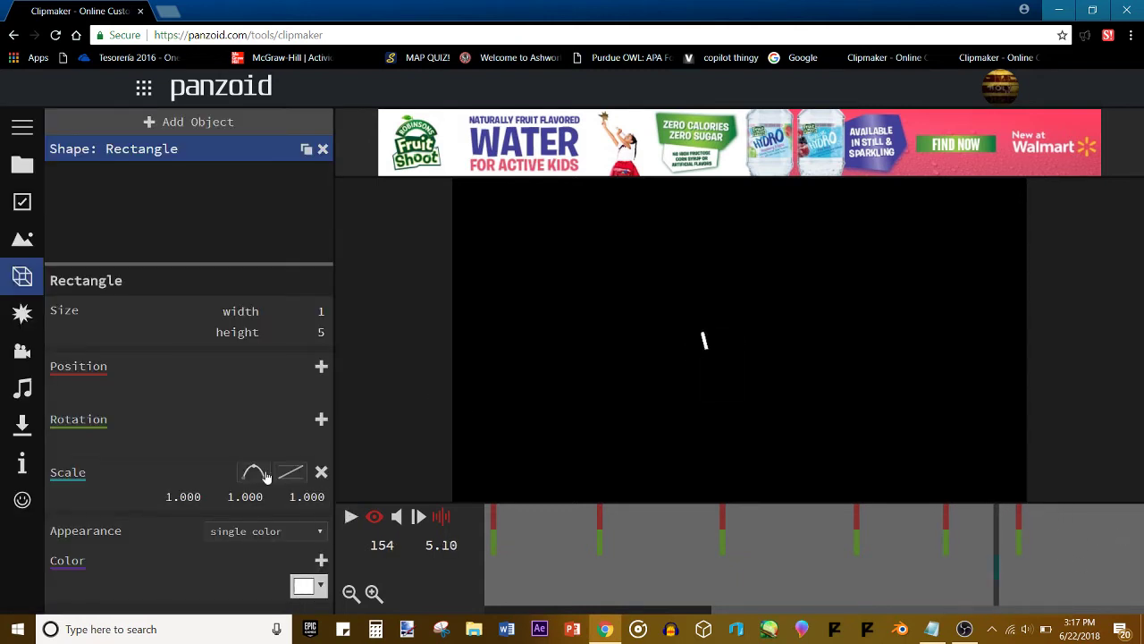
{"action": "key", "text": "space"}
{"action": "key", "text": "space"}
{"action": "left_click", "coordinate": [1004, 566]}
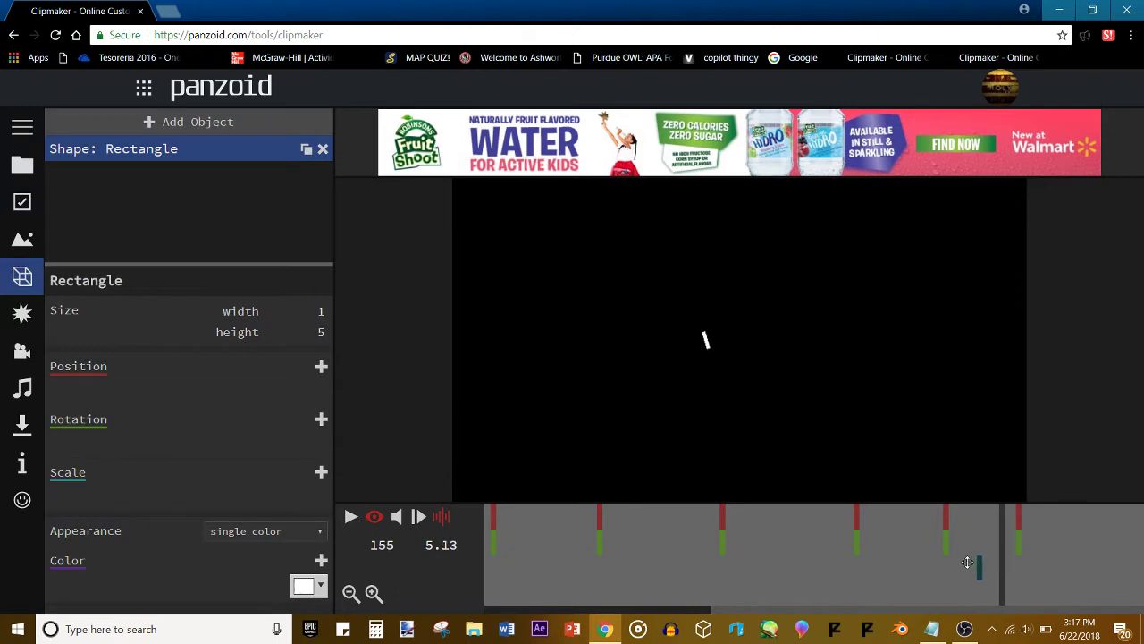
Add a scale keyframe for the rectangle at frame 158 and set its X scale to 0.
{"action": "key", "text": "Right"}
{"action": "key", "text": "Right"}
{"action": "key", "text": "Right"}
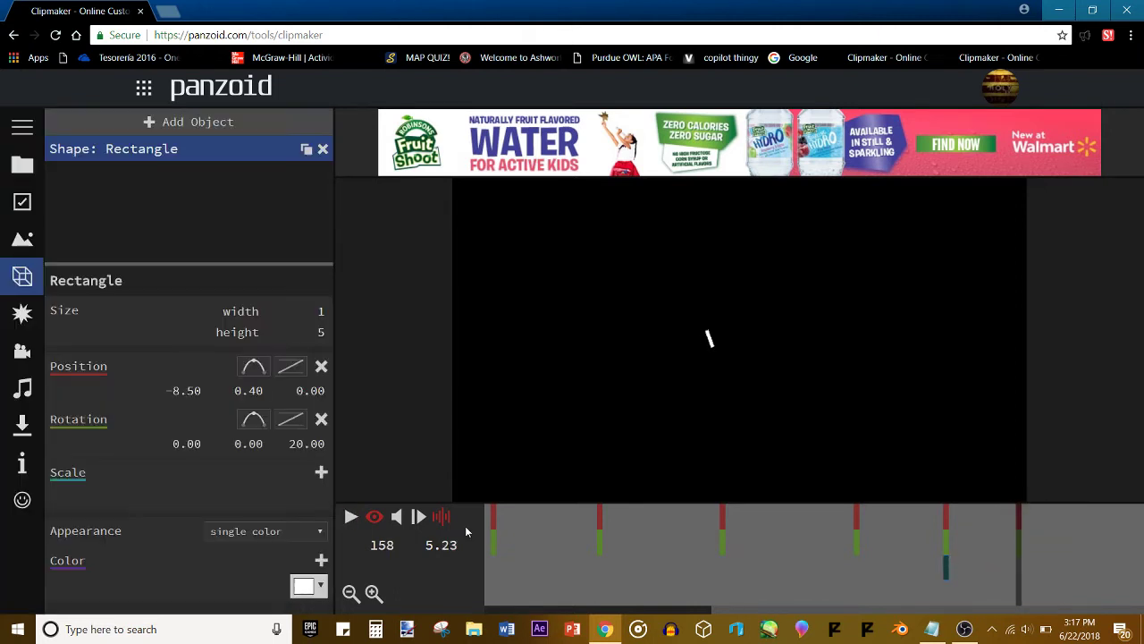
{"action": "left_click", "coordinate": [320, 473]}
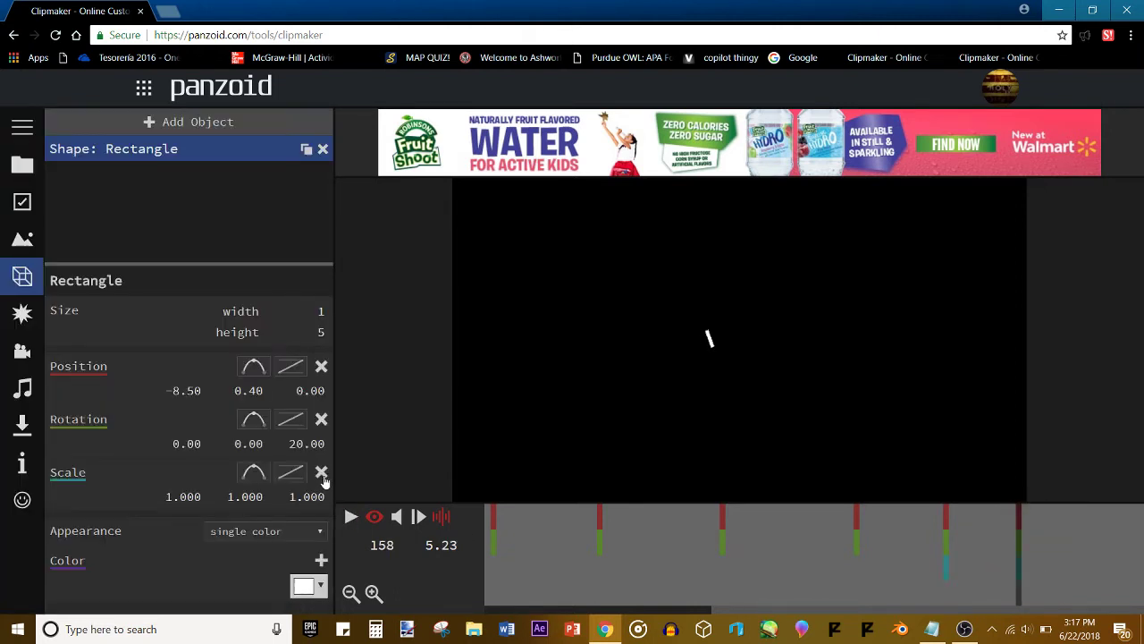
{"action": "left_click_drag", "start_coordinate": [182, 504], "coordinate": [234, 530]}
{"action": "left_click", "coordinate": [197, 492]}
{"action": "type", "text": "0"}
{"action": "key", "text": "Return"}
Play back the shrinking effect from frame 145 and the rectangle's motion from the first frame.
{"action": "left_click", "coordinate": [943, 601]}
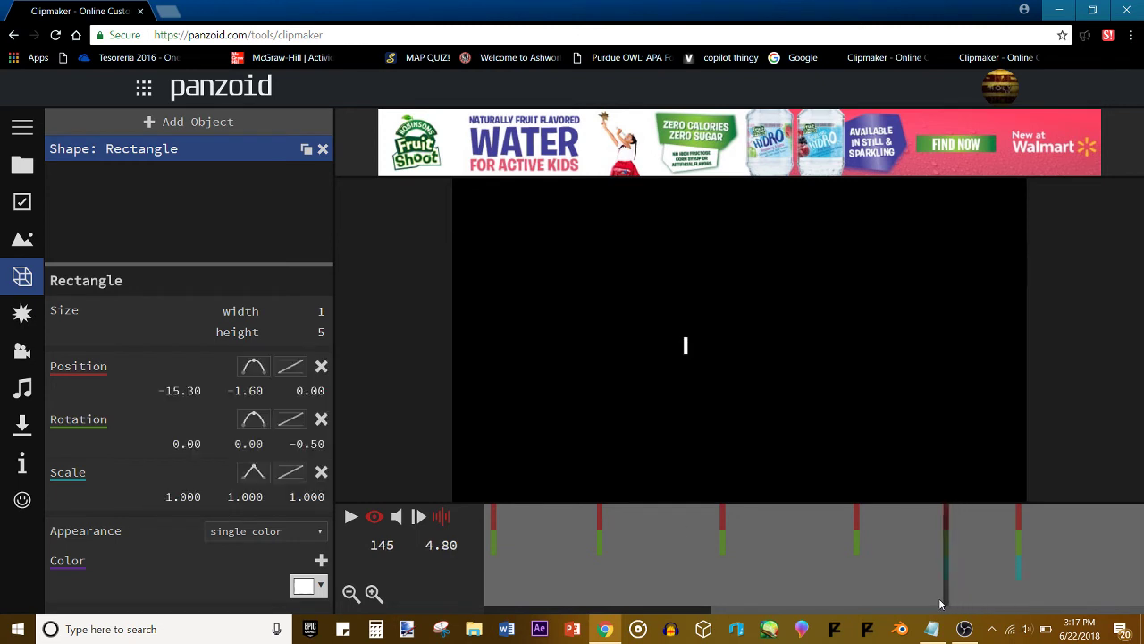
{"action": "key", "text": "space"}
{"action": "key", "text": "space"}
{"action": "left_click_drag", "start_coordinate": [1045, 587], "coordinate": [271, 477]}
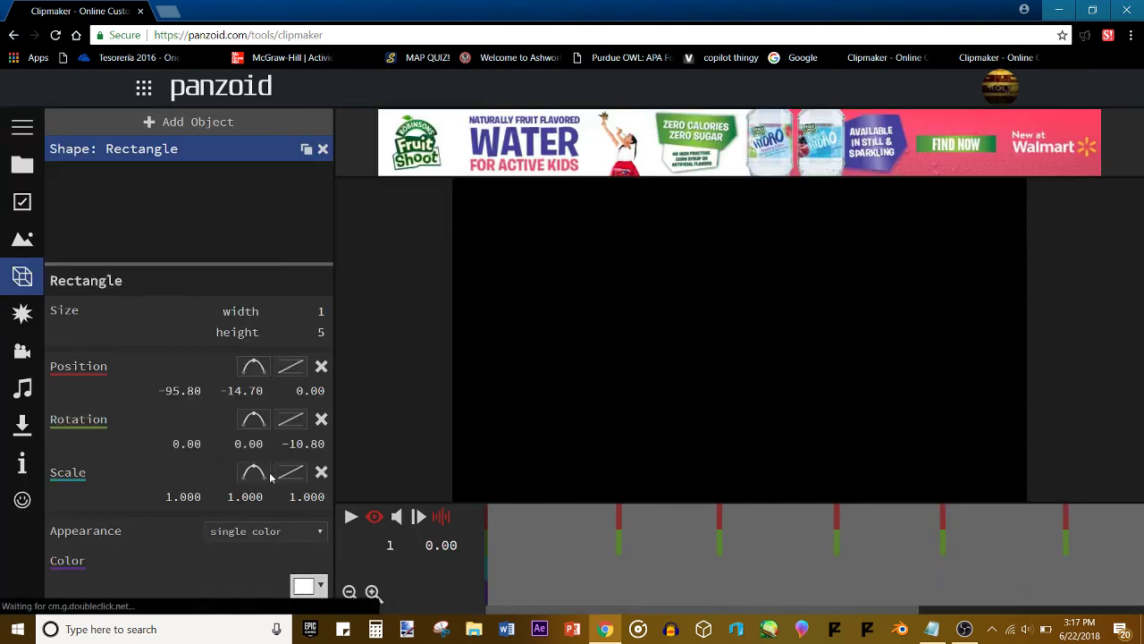
{"action": "key", "text": "space"}
{"action": "key", "text": "space"}
Select the rectangle's position and rotation keyframes from the first frame through frame 105.
{"action": "left_click", "coordinate": [623, 532]}
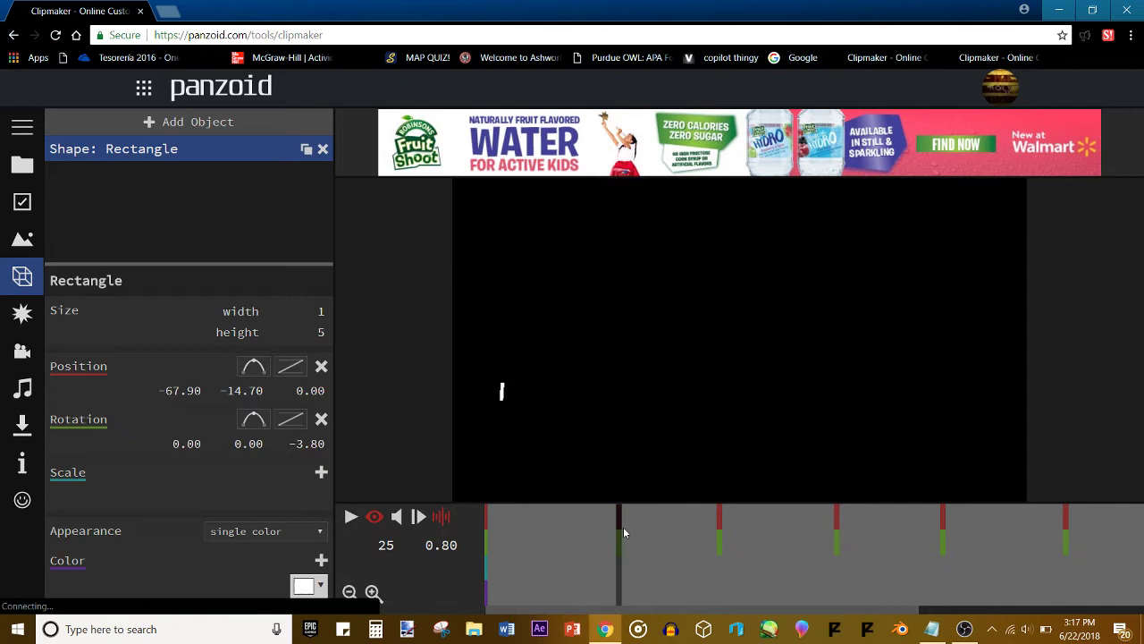
{"action": "left_click_drag", "start_coordinate": [727, 520], "coordinate": [724, 547]}
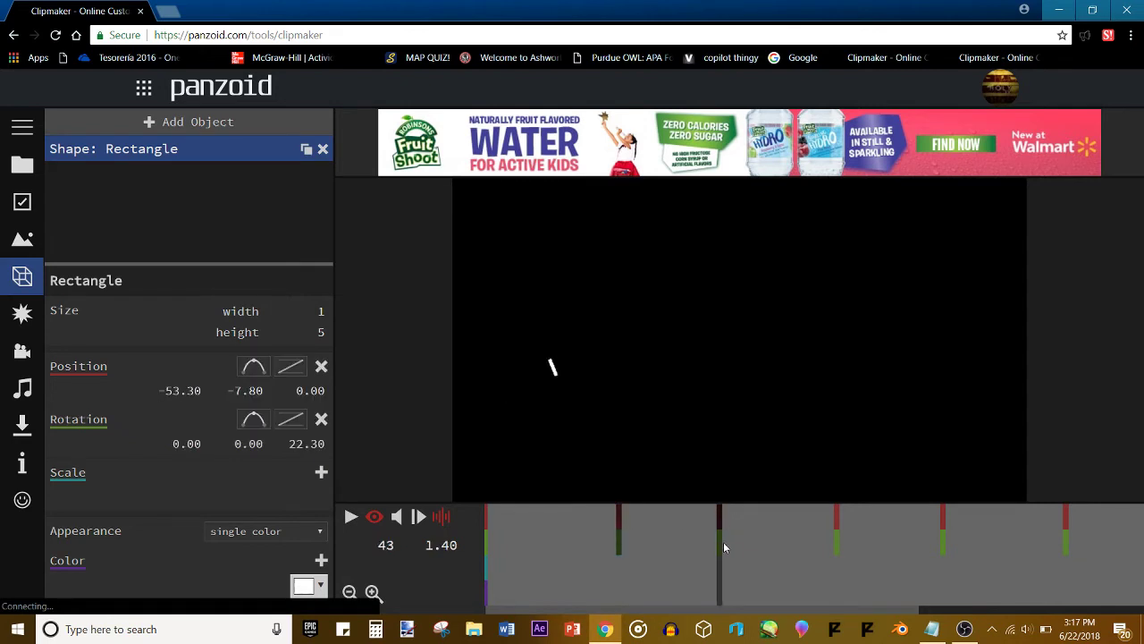
{"action": "left_click", "coordinate": [831, 532]}
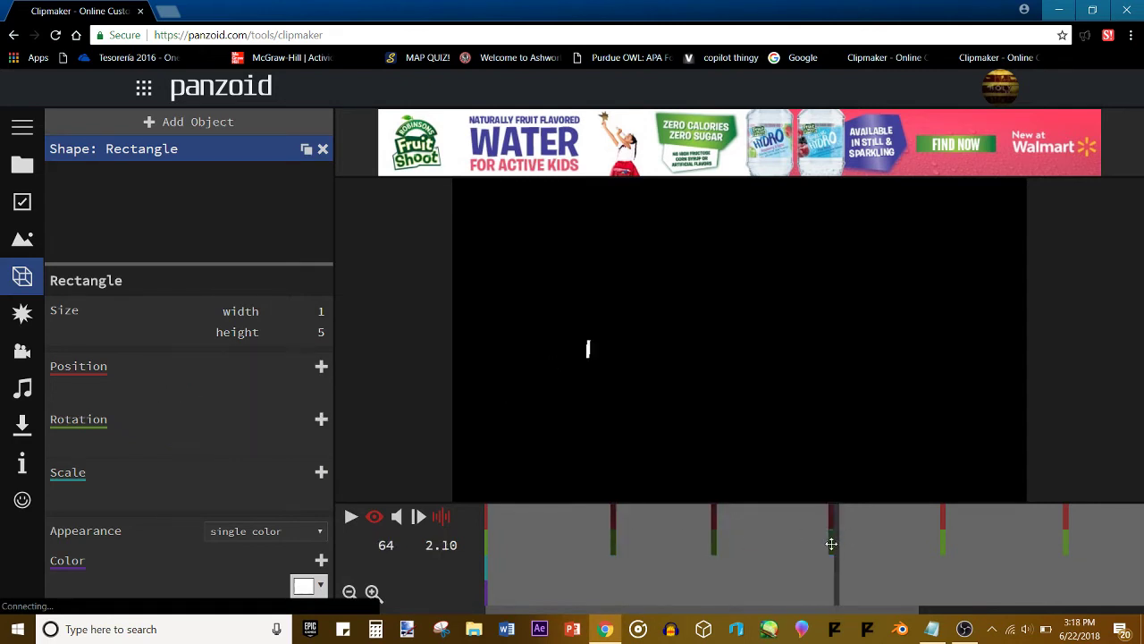
{"action": "left_click", "coordinate": [831, 543]}
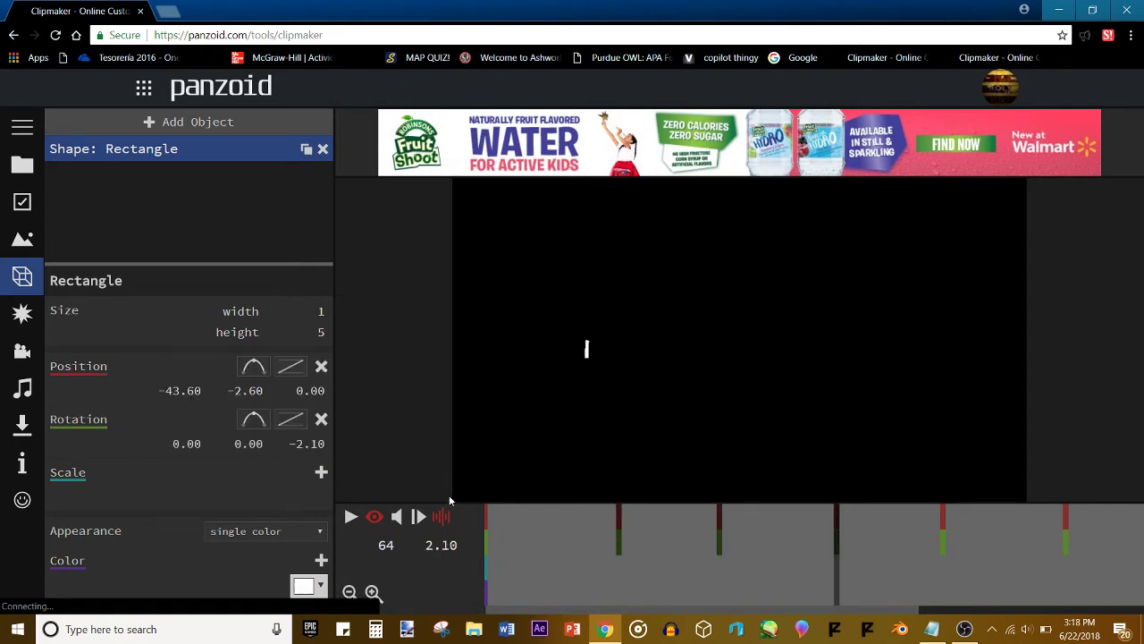
{"action": "left_click", "coordinate": [485, 527]}
{"action": "left_click", "coordinate": [949, 530]}
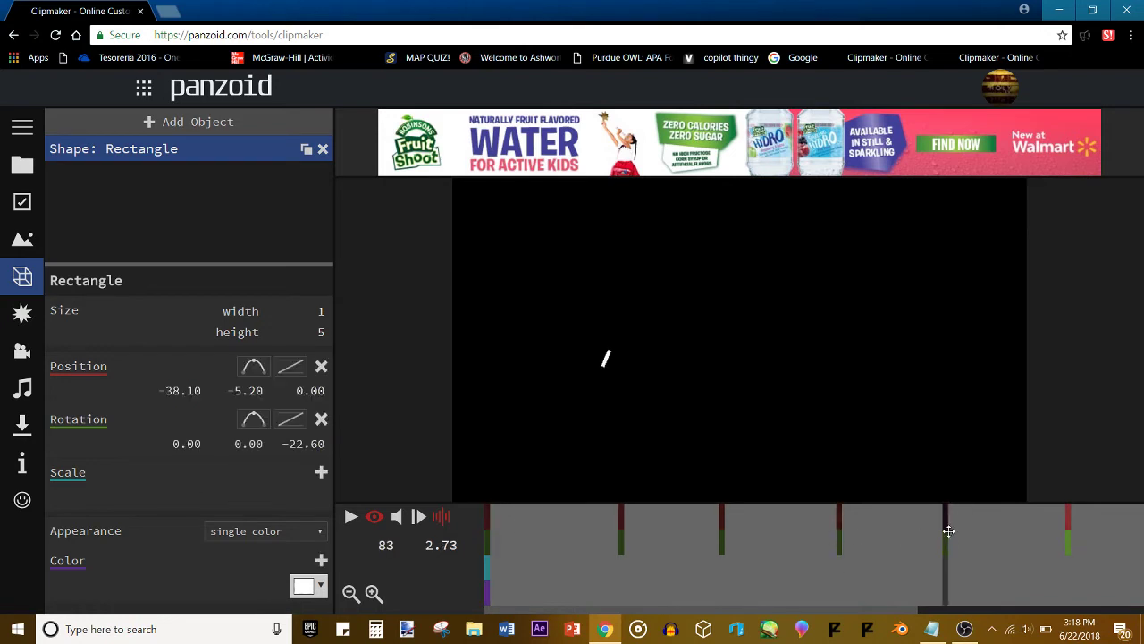
{"action": "left_click", "coordinate": [1066, 541]}
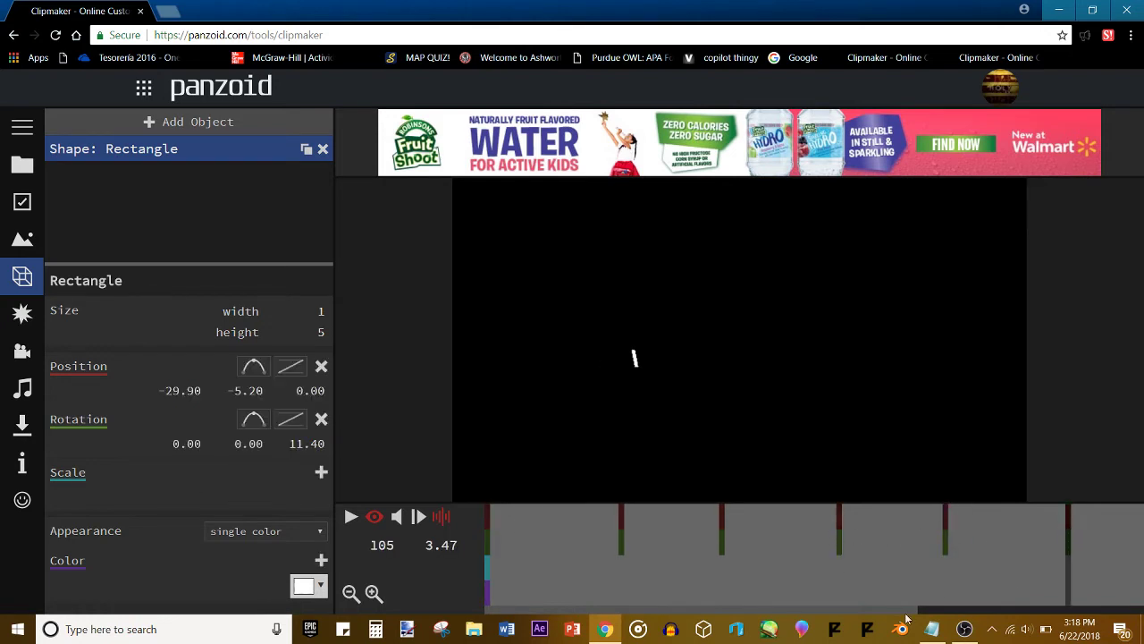
Add the rectangle's keyframes at frames 129, 145 and 158 to the selection and return to frame 25.
{"action": "left_click_drag", "start_coordinate": [913, 611], "coordinate": [1130, 558]}
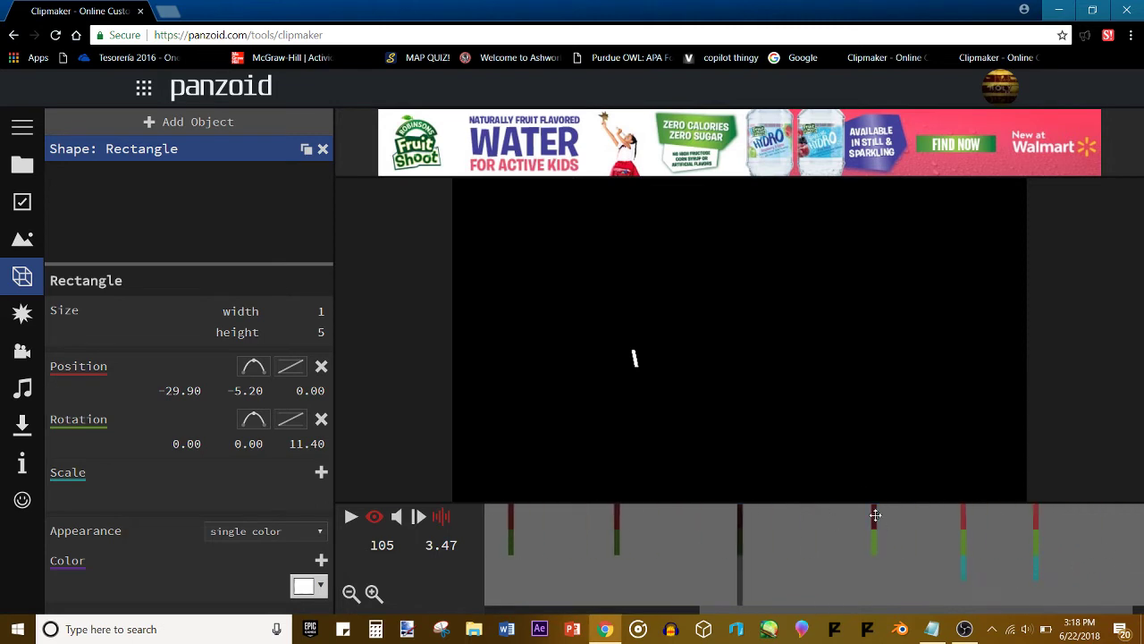
{"action": "left_click", "coordinate": [875, 515]}
{"action": "left_click", "coordinate": [966, 558]}
{"action": "left_click", "coordinate": [1037, 540]}
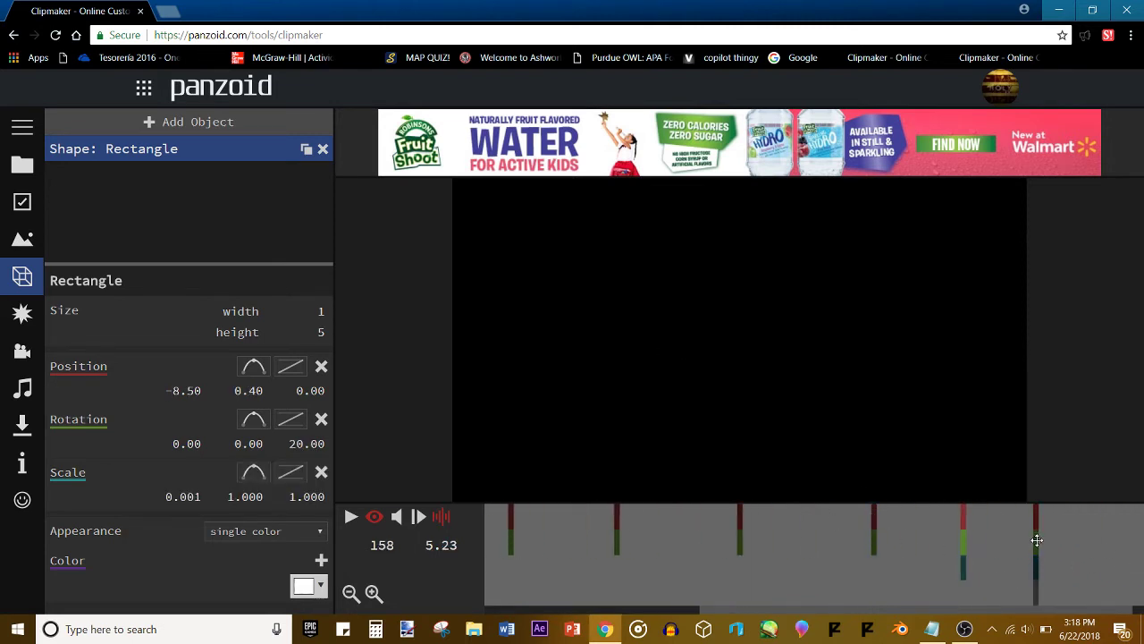
{"action": "left_click", "coordinate": [966, 528]}
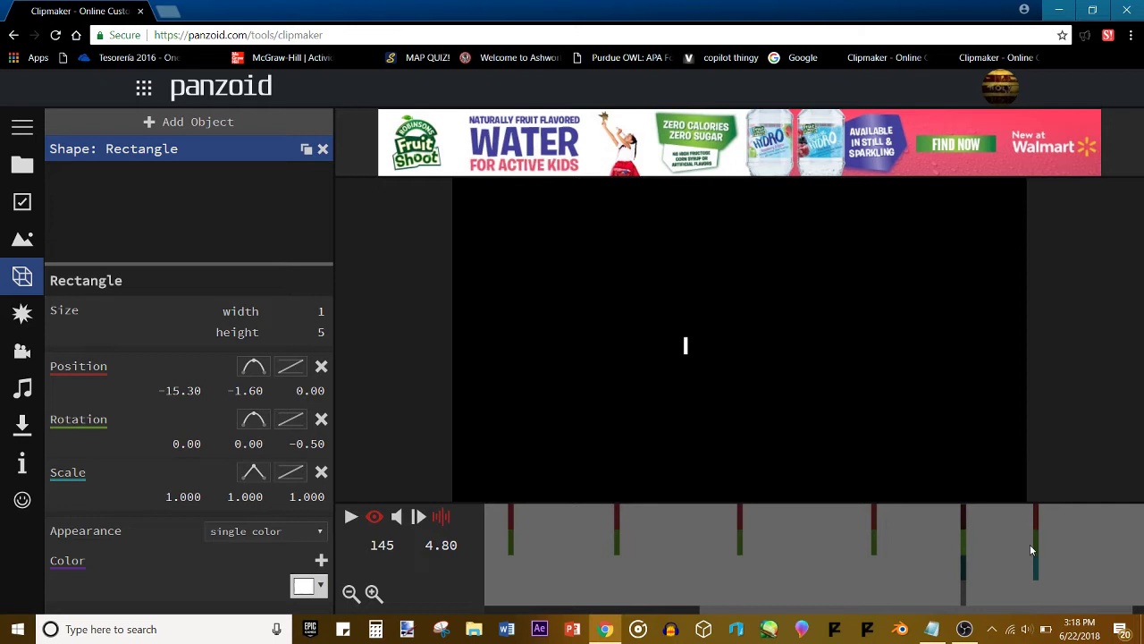
{"action": "left_click_drag", "start_coordinate": [1029, 545], "coordinate": [334, 500]}
{"action": "key", "text": "space"}
{"action": "left_click", "coordinate": [618, 558]}
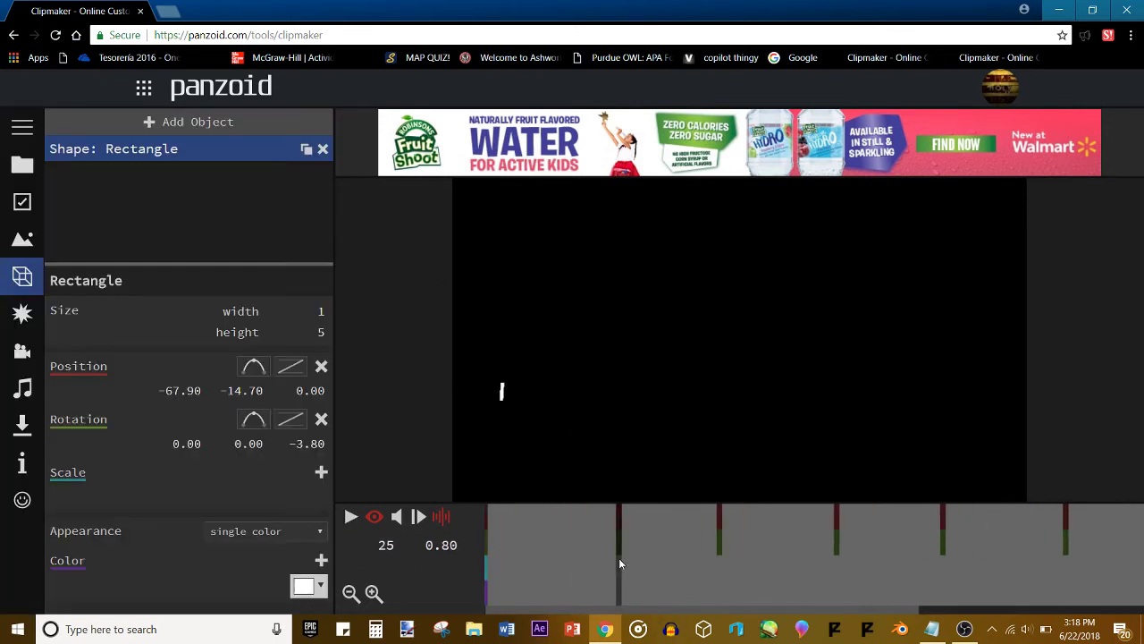
Duplicate the rectangle until five are listed, shifting the copies' selected keyframes earlier so the frame 25 keyframes end at frame 22.
{"action": "left_click", "coordinate": [305, 149]}
{"action": "left_click_drag", "start_coordinate": [615, 530], "coordinate": [601, 516]}
{"action": "left_click", "coordinate": [306, 169]}
{"action": "key", "text": "ctrl+d"}
{"action": "left_click", "coordinate": [305, 150]}
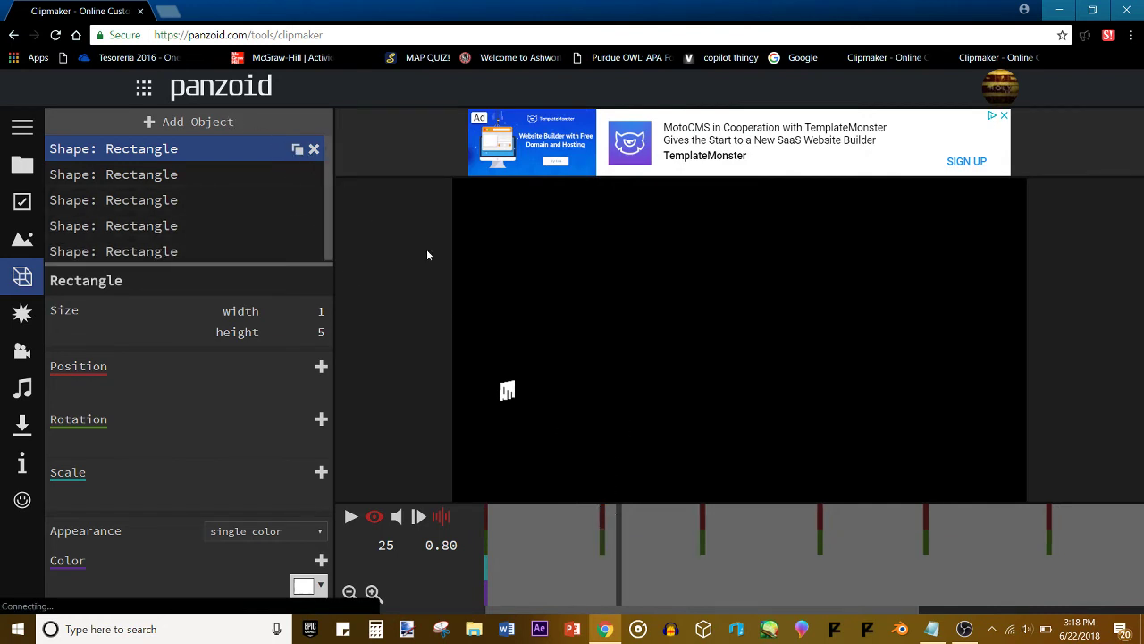
Move the top rectangle's shifted keyframes back to frame 25 onward and its first position and rotation keyframes to frame 1.
{"action": "left_click", "coordinate": [606, 516]}
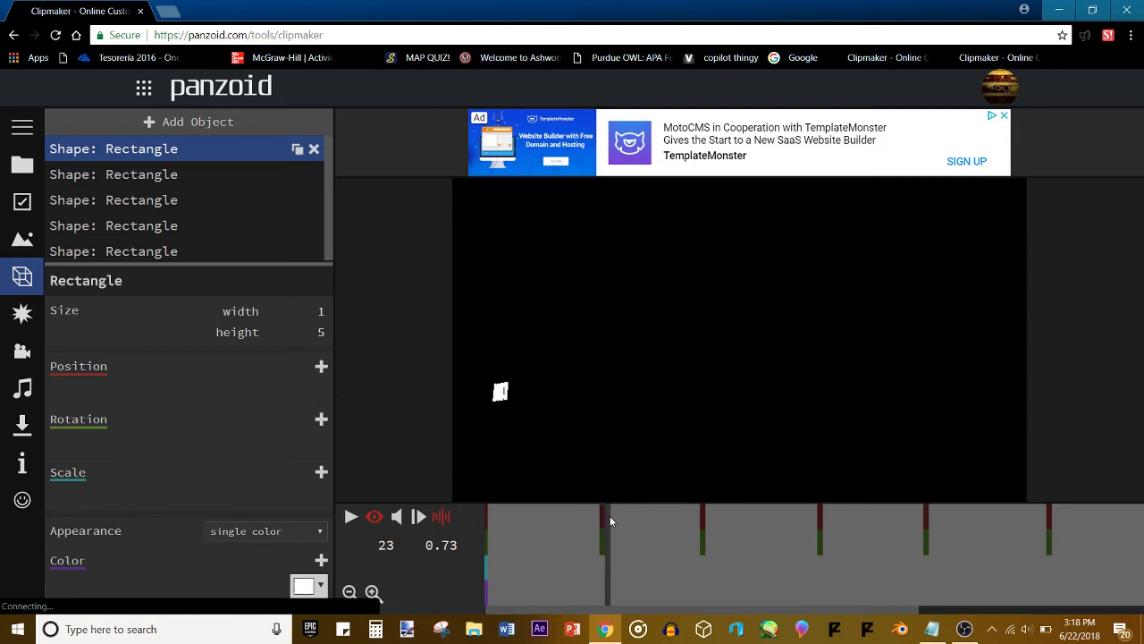
{"action": "mouse_move", "coordinate": [606, 514]}
{"action": "left_mouse_down"}
{"action": "mouse_move", "coordinate": [541, 510]}
{"action": "mouse_move", "coordinate": [911, 522]}
{"action": "mouse_move", "coordinate": [601, 529]}
{"action": "mouse_move", "coordinate": [618, 509]}
{"action": "left_mouse_up"}
{"action": "left_click", "coordinate": [513, 517]}
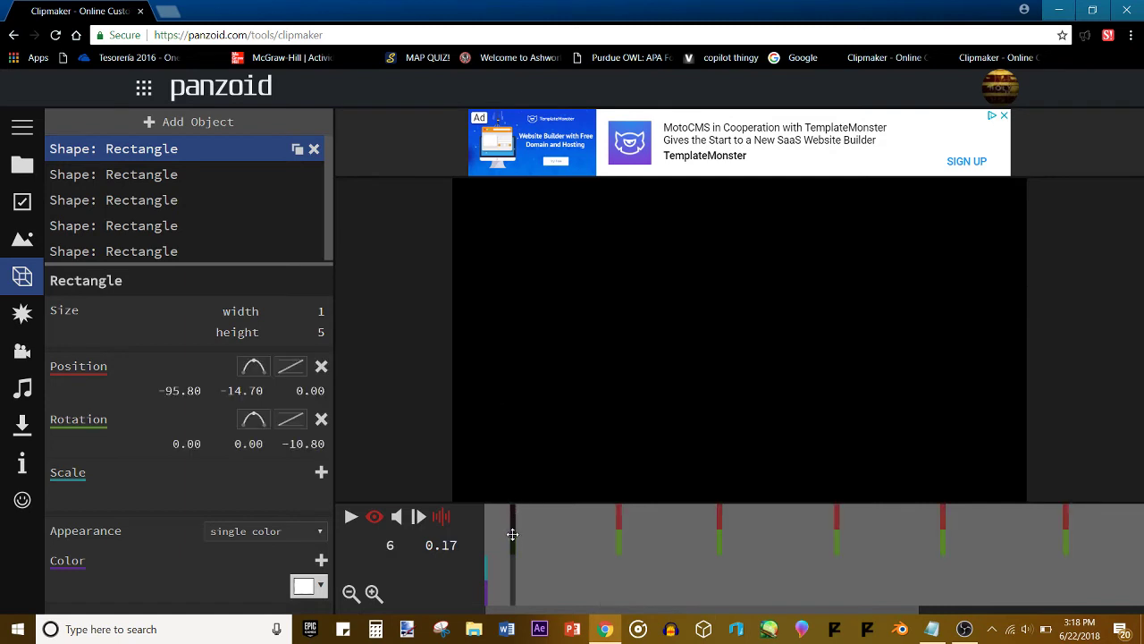
{"action": "left_click_drag", "start_coordinate": [512, 534], "coordinate": [486, 537]}
Select the top rectangle's keyframes at frames 25, 43, 64 and 83.
{"action": "left_click", "coordinate": [526, 540]}
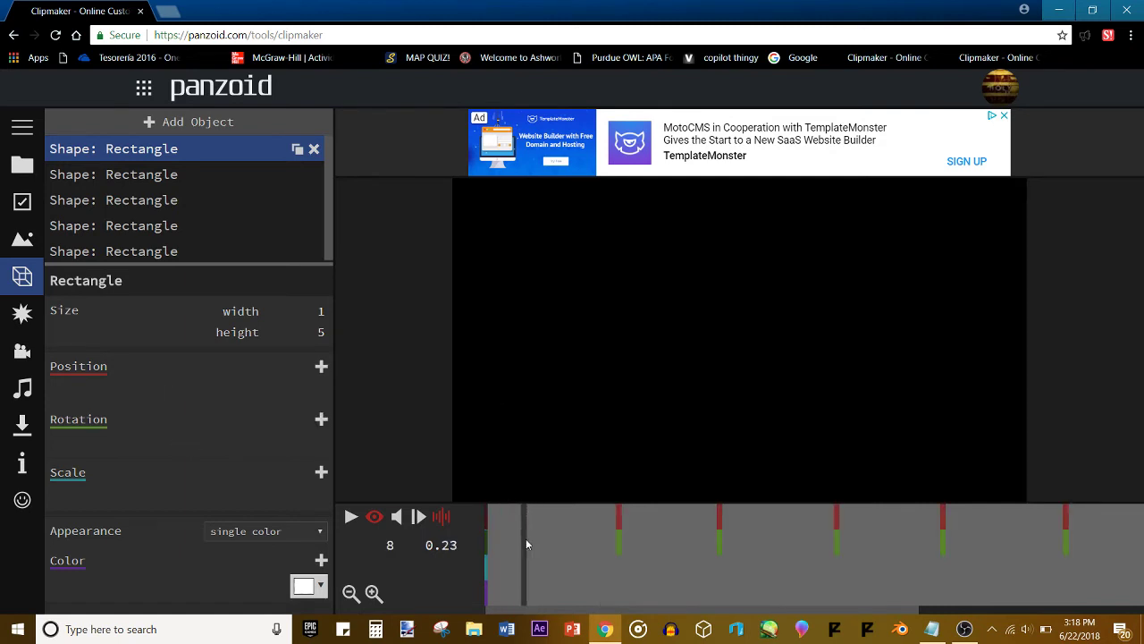
{"action": "left_click", "coordinate": [620, 533]}
{"action": "left_click", "coordinate": [718, 529]}
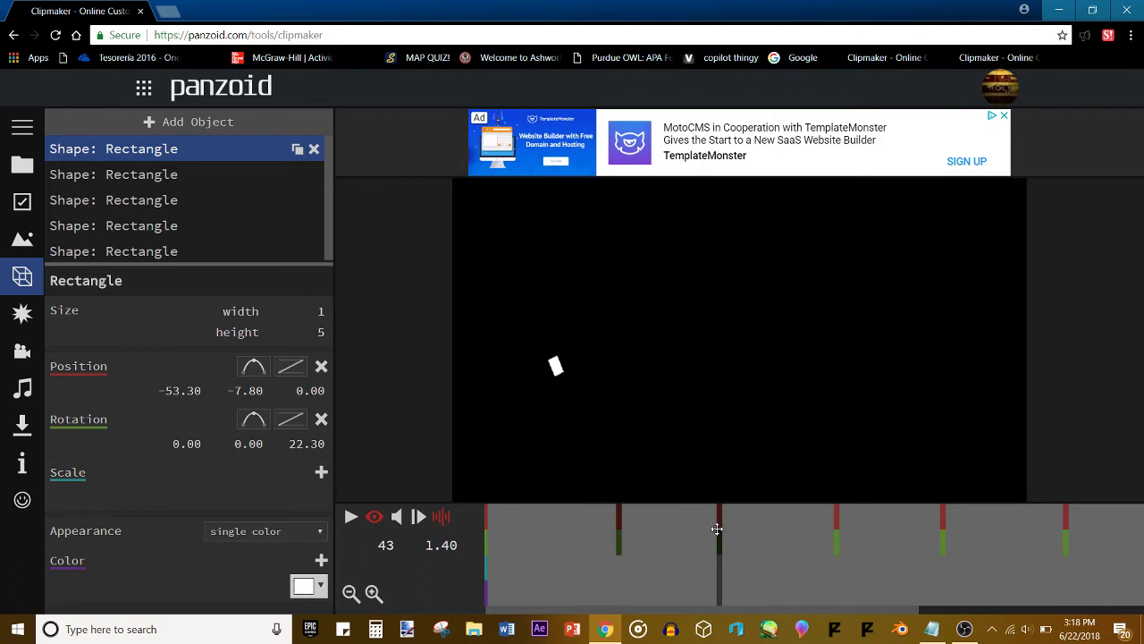
{"action": "left_click", "coordinate": [716, 522]}
{"action": "left_click", "coordinate": [719, 521]}
{"action": "left_click", "coordinate": [833, 520]}
{"action": "left_click", "coordinate": [837, 536]}
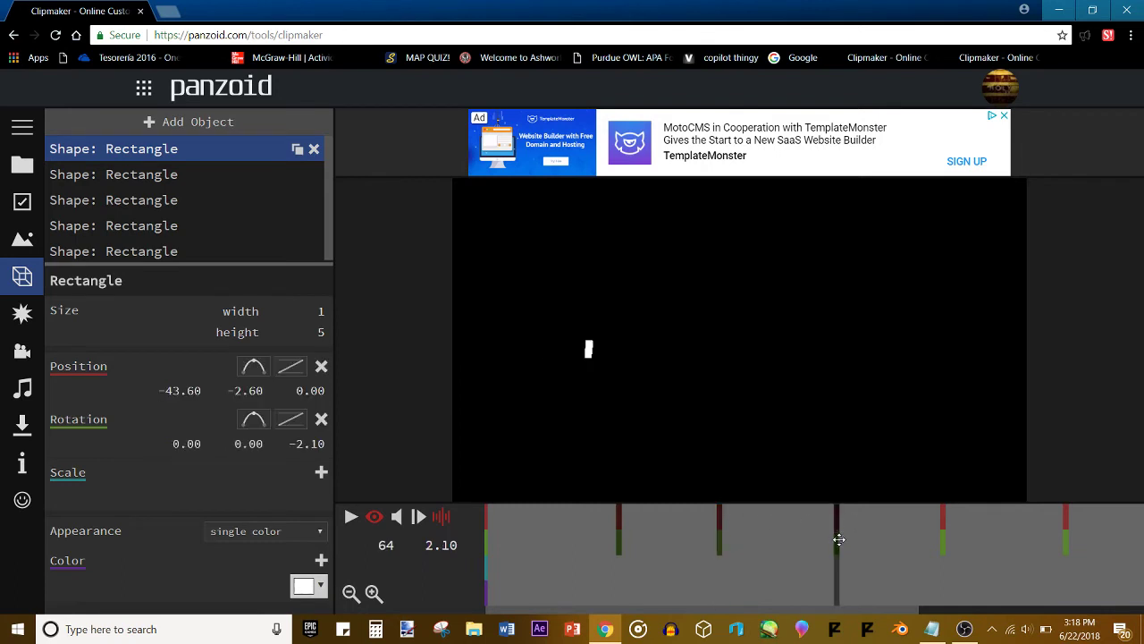
{"action": "left_click", "coordinate": [944, 543]}
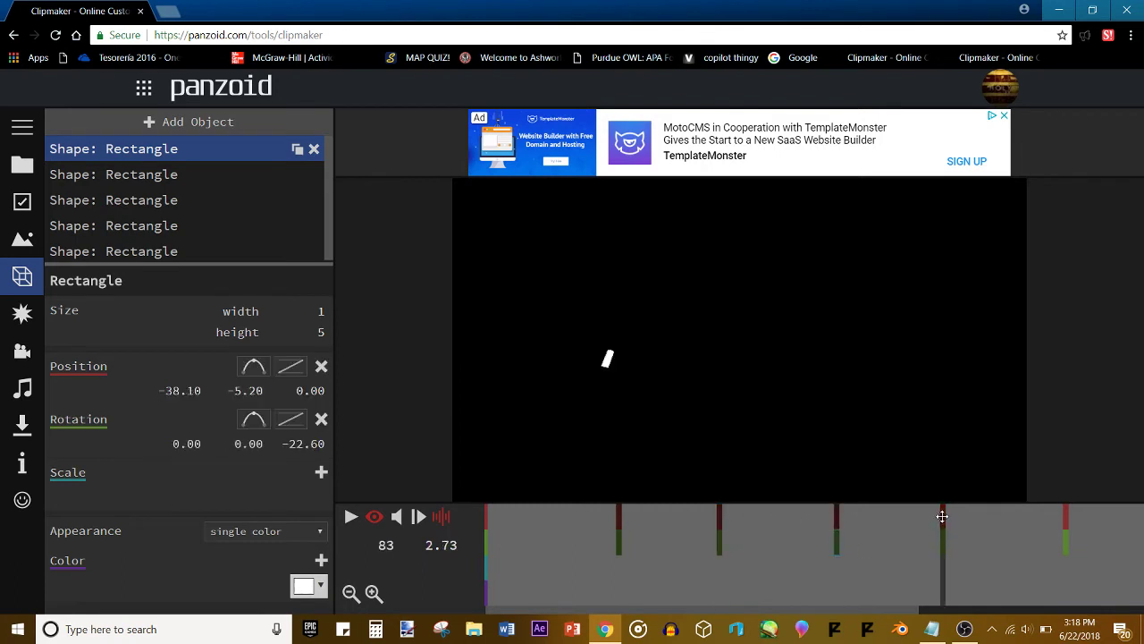
Extend the selection with the top rectangle's keyframes at frames 105, 129, 145 and 158, and go to frame 73.
{"action": "left_click", "coordinate": [911, 609]}
{"action": "left_click", "coordinate": [783, 518]}
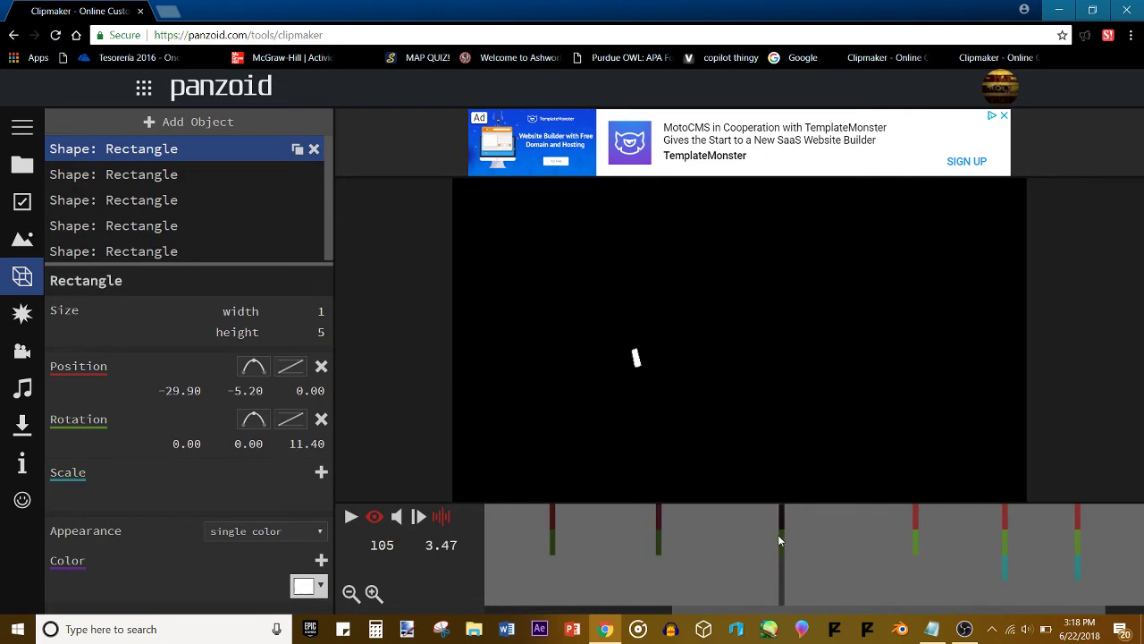
{"action": "left_click", "coordinate": [778, 536]}
{"action": "left_click", "coordinate": [783, 539]}
{"action": "left_click", "coordinate": [916, 532]}
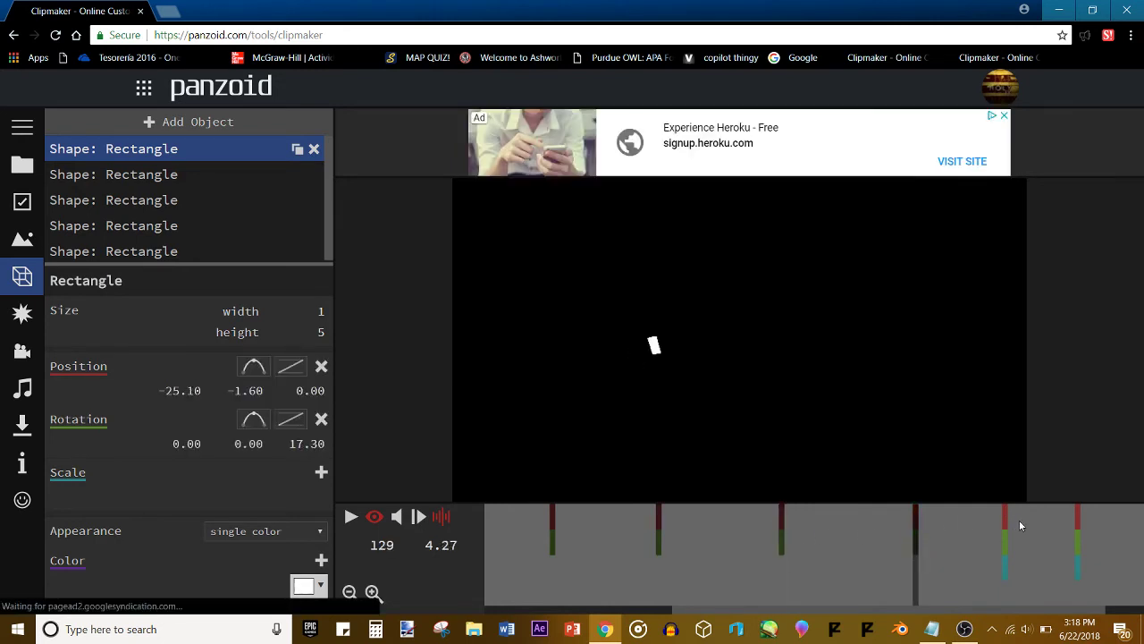
{"action": "left_click", "coordinate": [1009, 541]}
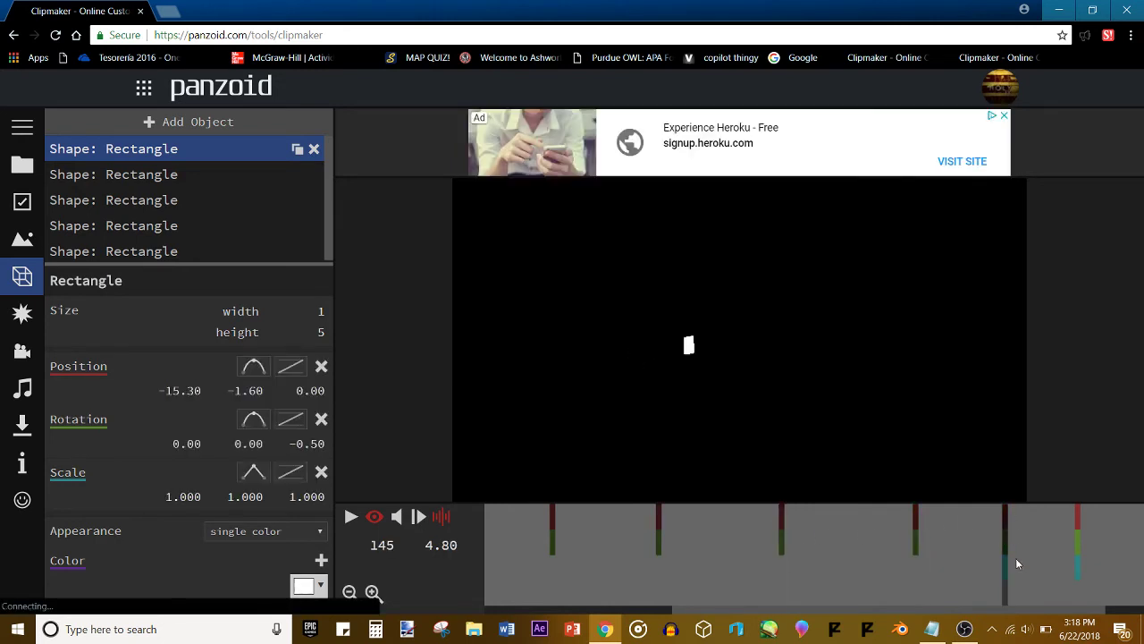
{"action": "left_click", "coordinate": [1077, 547]}
{"action": "left_click_drag", "start_coordinate": [1079, 514], "coordinate": [605, 541]}
Duplicate the top rectangle twice, shifting each copy's selected keyframes one frame later so the frame 64 keyframes reach 65 and 66.
{"action": "left_click", "coordinate": [296, 149]}
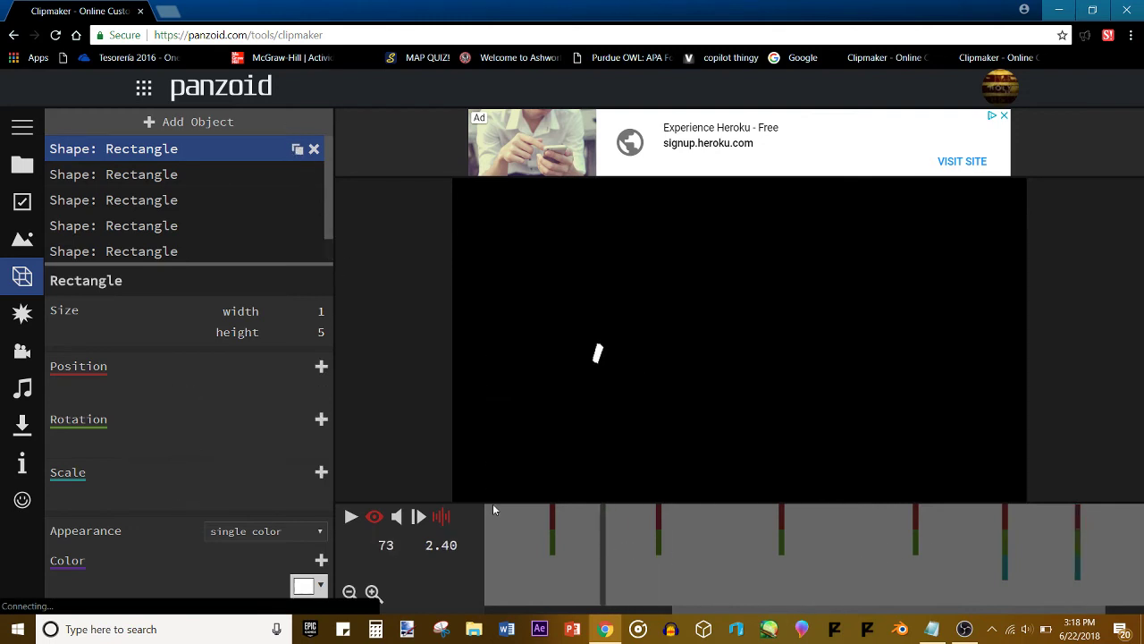
{"action": "left_click_drag", "start_coordinate": [553, 508], "coordinate": [559, 508]}
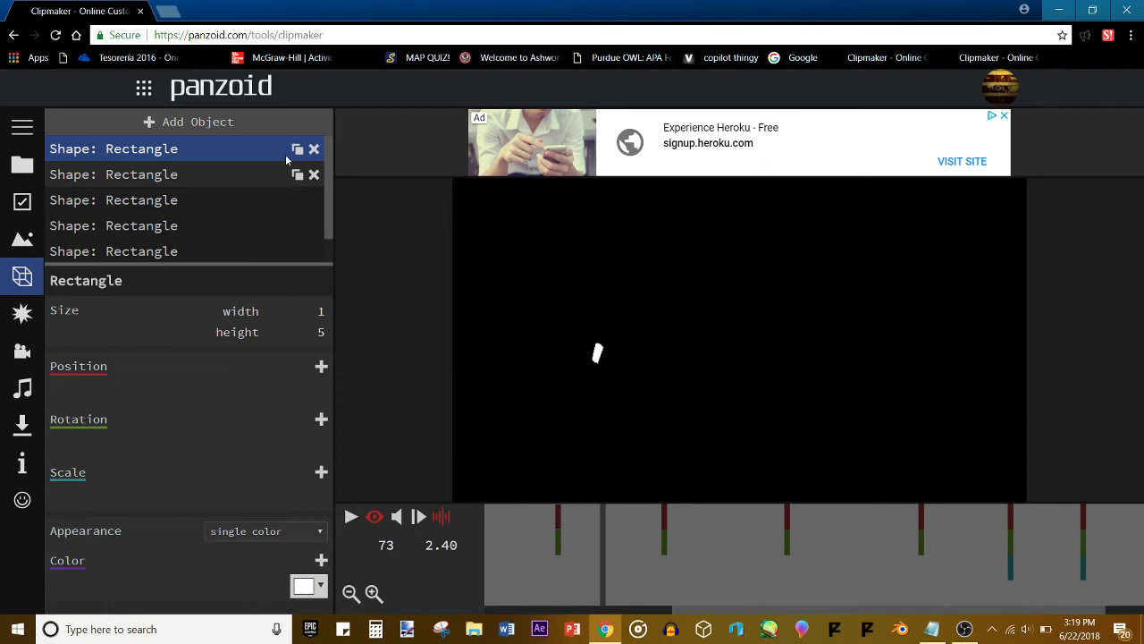
{"action": "left_click", "coordinate": [557, 518]}
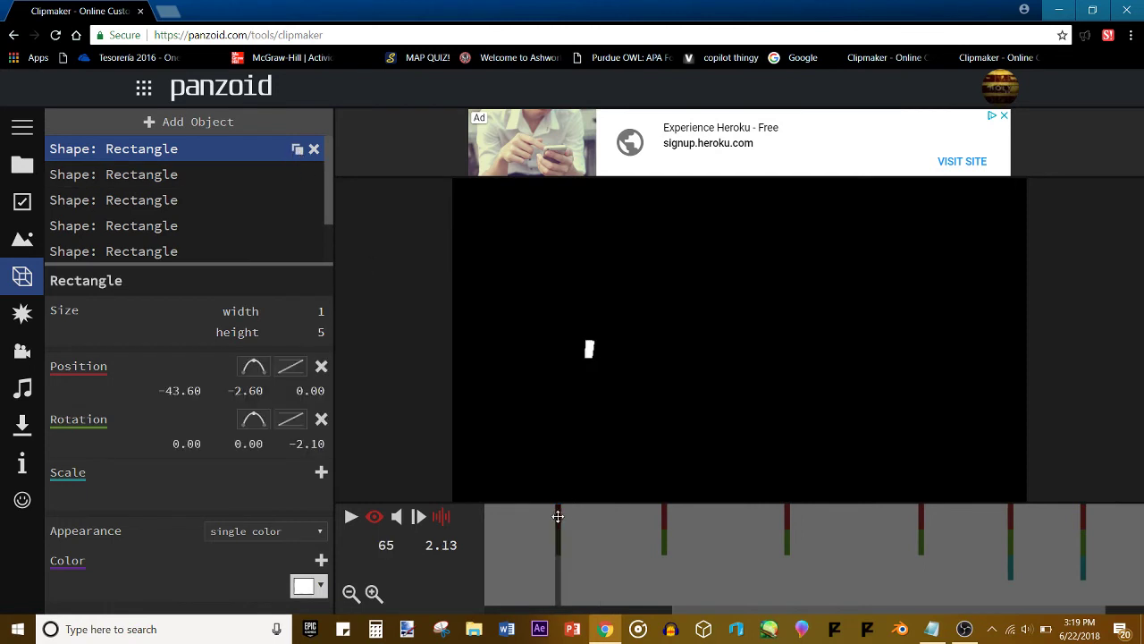
{"action": "left_click_drag", "start_coordinate": [557, 515], "coordinate": [619, 541]}
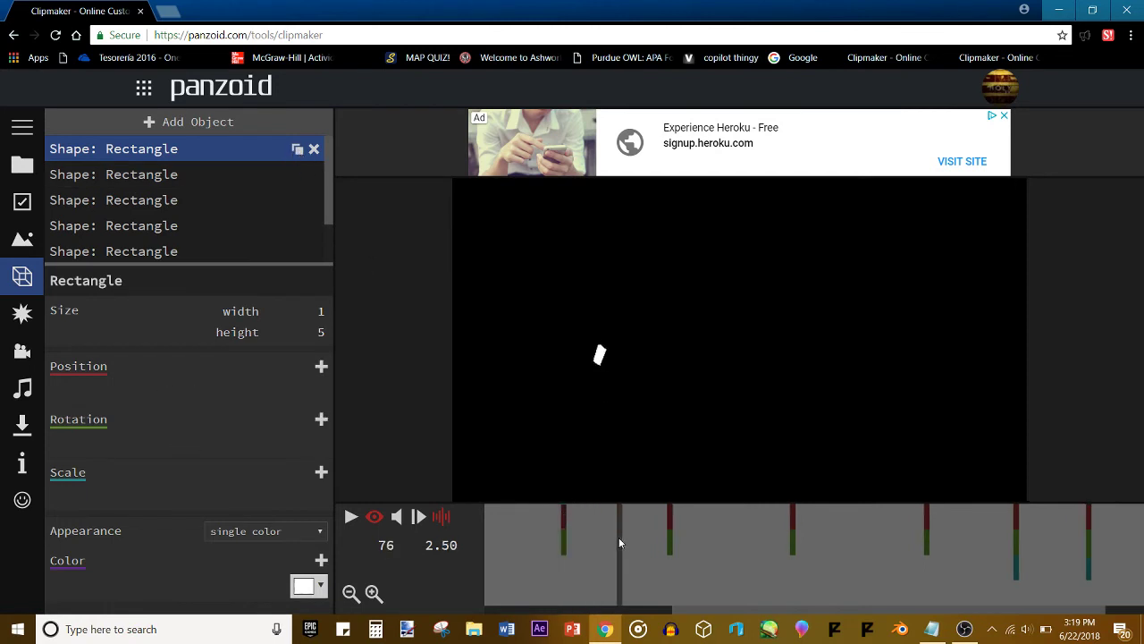
Keep duplicating the top rectangle and shifting the copies' selected keyframes later until the frame 66 keyframes reach frame 73.
{"action": "left_click", "coordinate": [296, 150]}
{"action": "left_click_drag", "start_coordinate": [566, 514], "coordinate": [574, 518]}
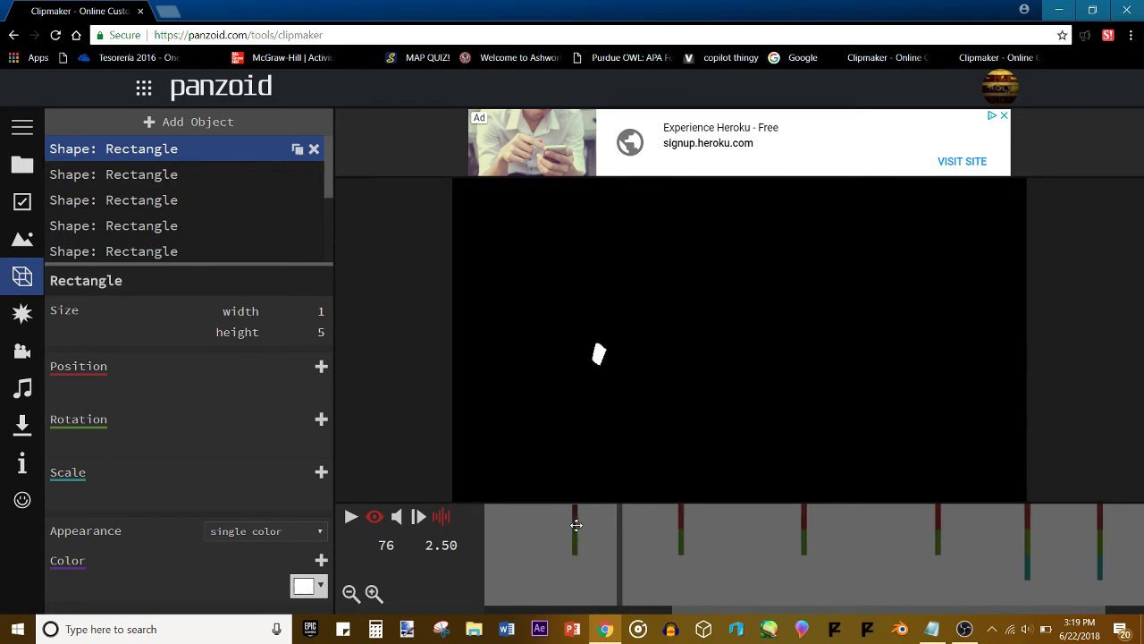
{"action": "left_click", "coordinate": [298, 149]}
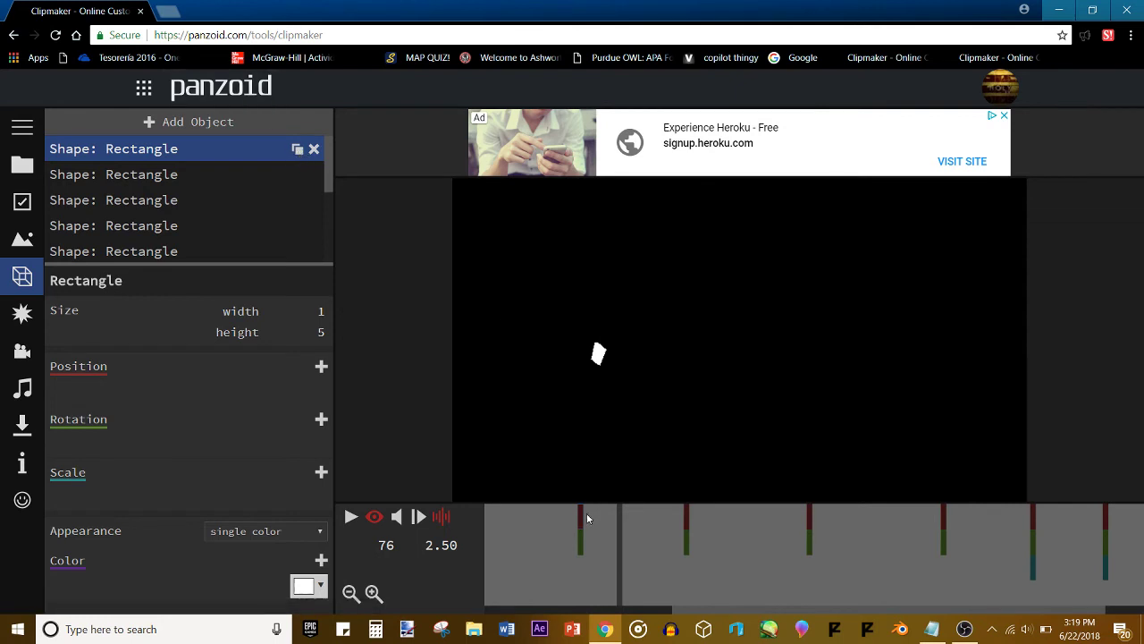
{"action": "left_click_drag", "start_coordinate": [587, 519], "coordinate": [598, 513]}
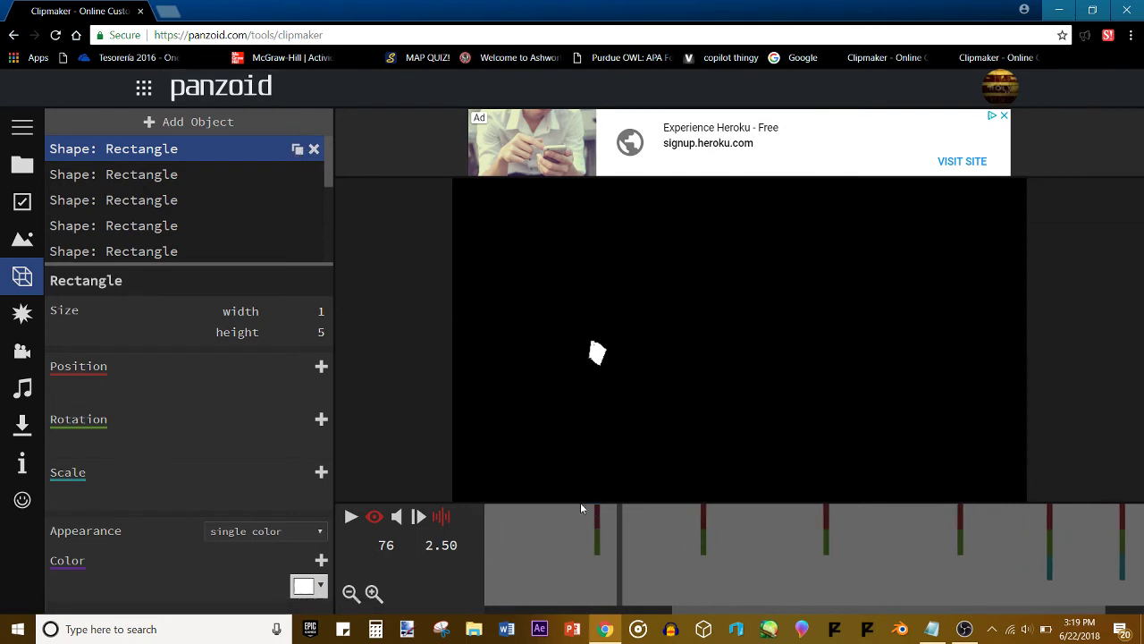
{"action": "left_click_drag", "start_coordinate": [598, 510], "coordinate": [602, 510]}
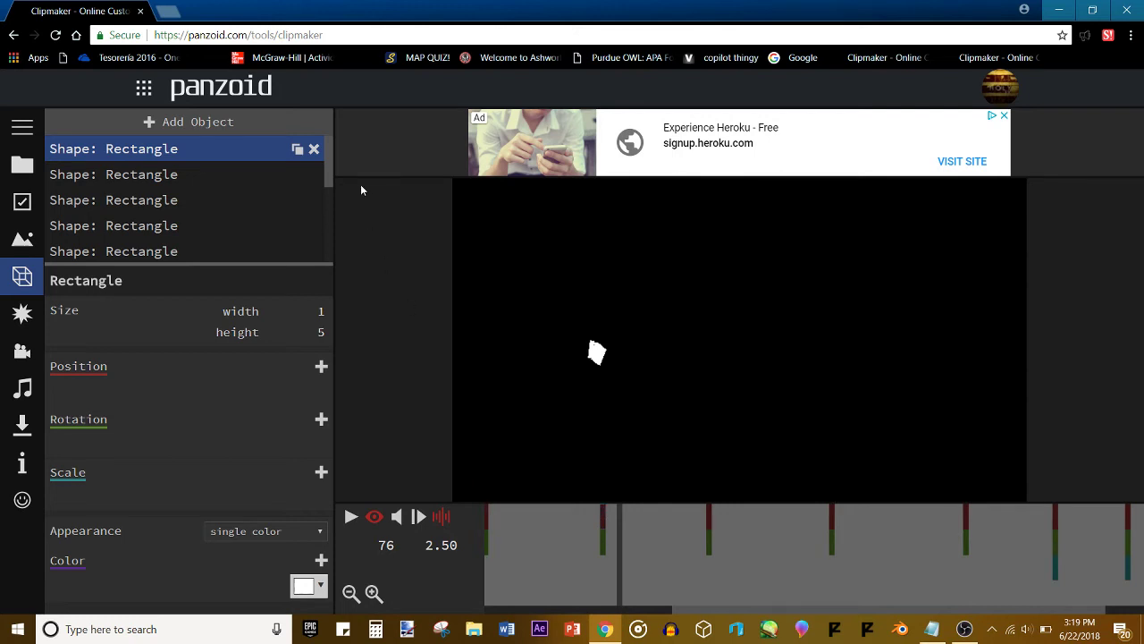
{"action": "left_click", "coordinate": [296, 156]}
{"action": "left_click", "coordinate": [282, 150]}
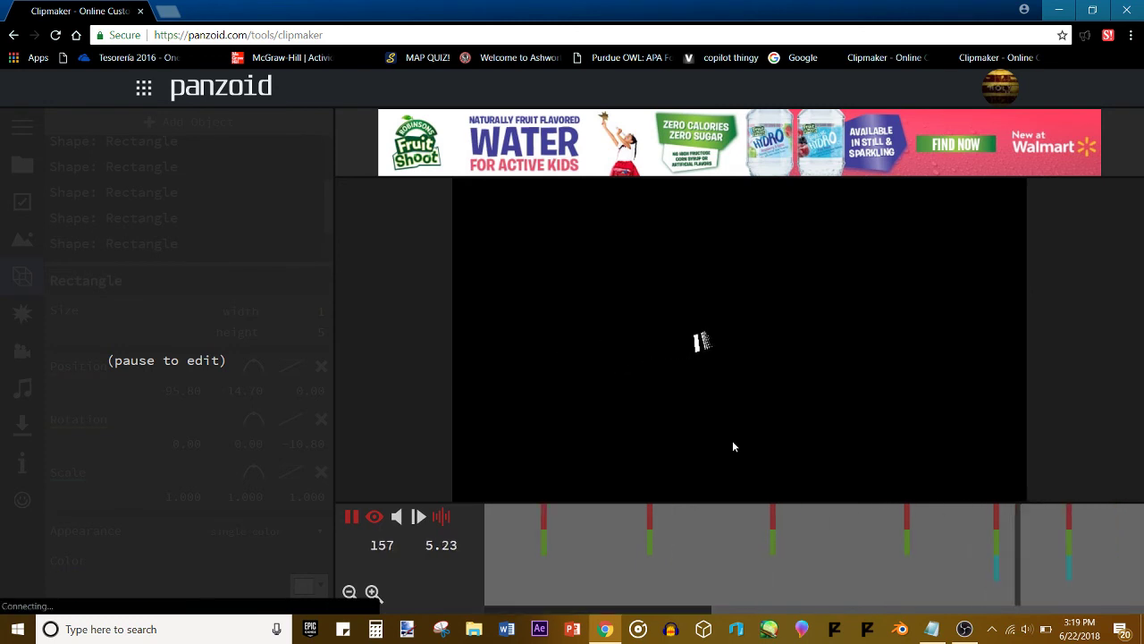
Play back the animation of all duplicated rectangles from the start and pause at frame 119.
{"action": "left_click", "coordinate": [951, 604]}
{"action": "left_click_drag", "start_coordinate": [945, 610], "coordinate": [313, 317]}
{"action": "key", "text": "space"}
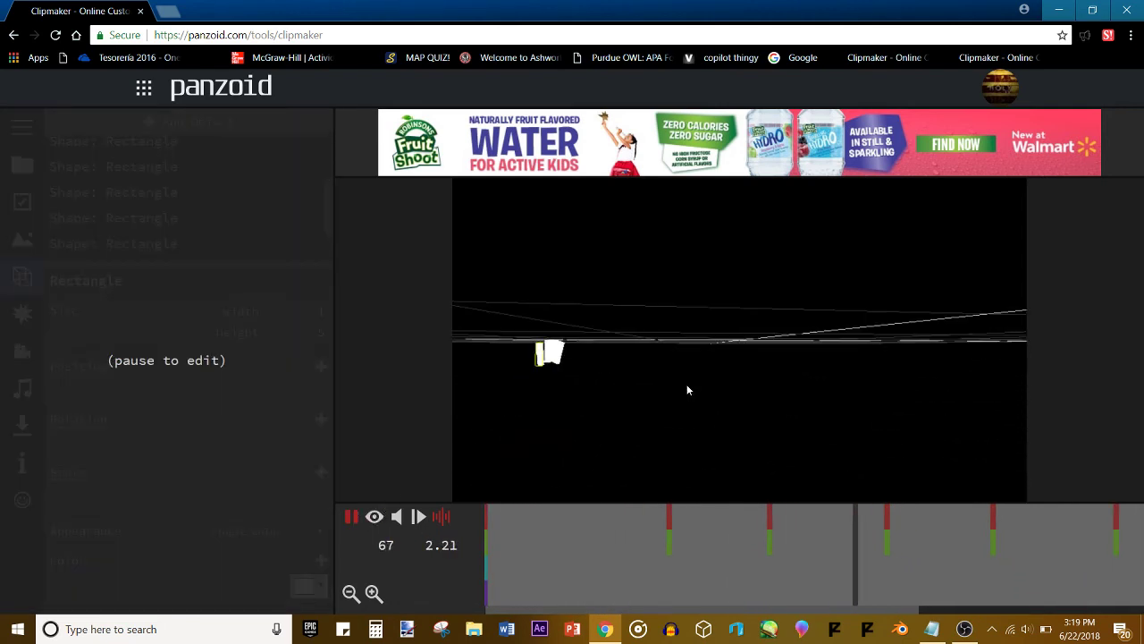
{"action": "key", "text": "space"}
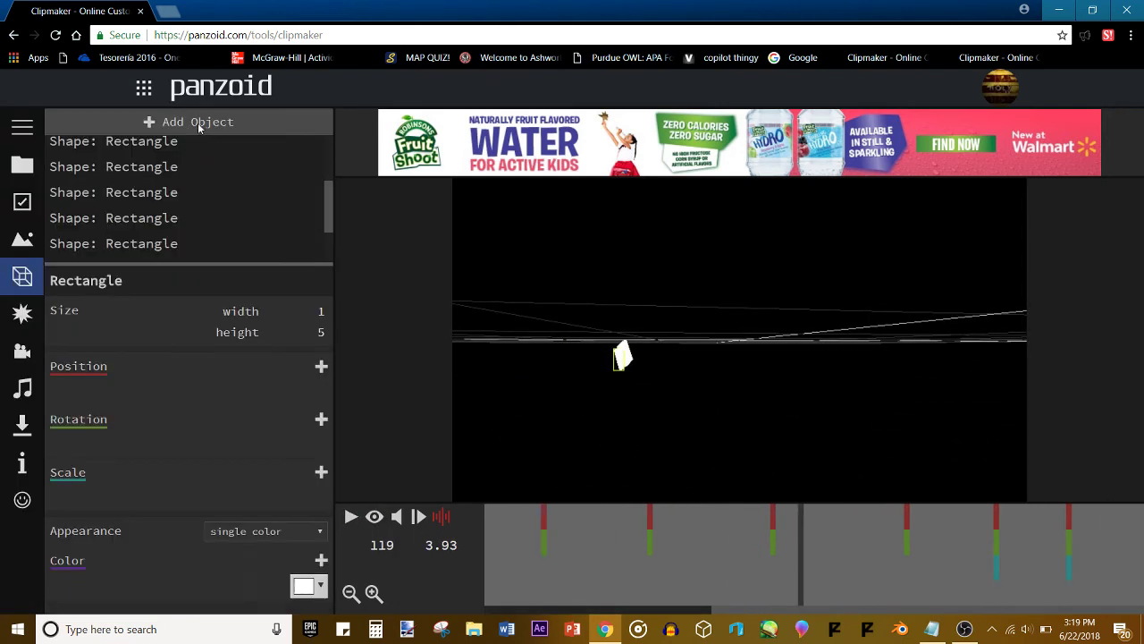
Add a new group object to the scene and select it in the object list.
{"action": "left_click", "coordinate": [205, 119]}
{"action": "left_click", "coordinate": [209, 420]}
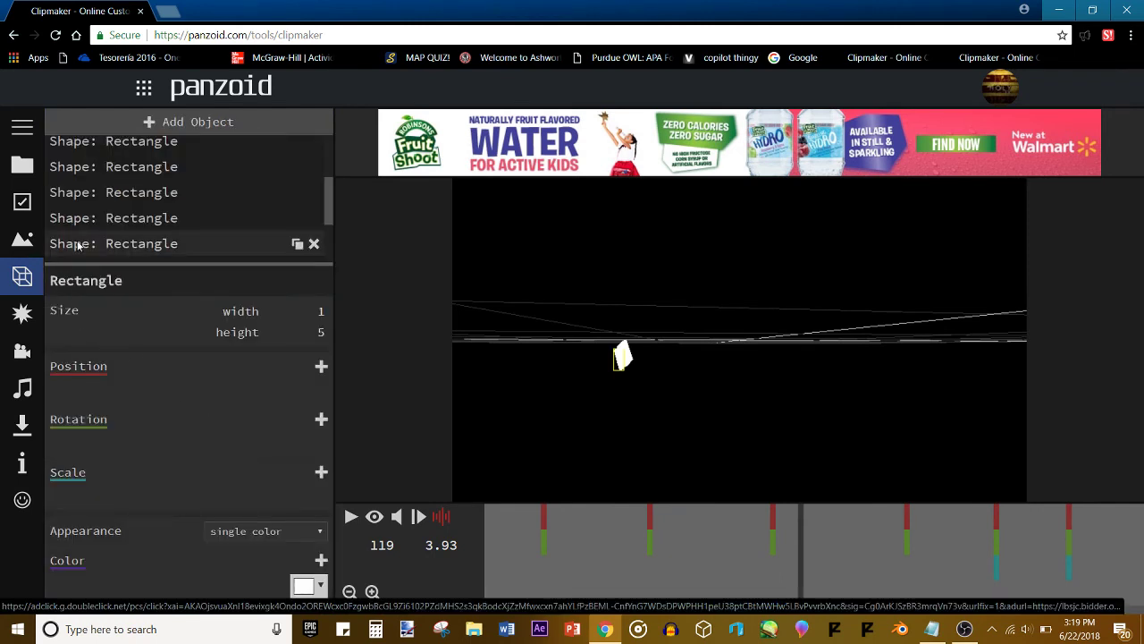
{"action": "left_click", "coordinate": [61, 251]}
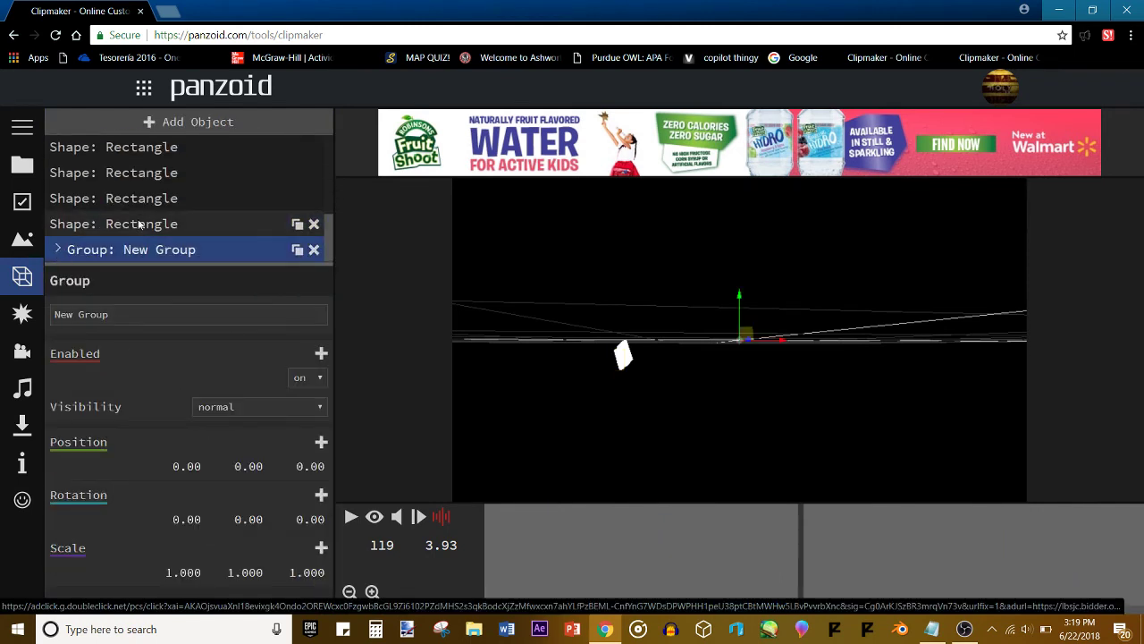
Move all the rectangles into the new group and duplicate the group.
{"action": "left_click_drag", "start_coordinate": [128, 224], "coordinate": [123, 248]}
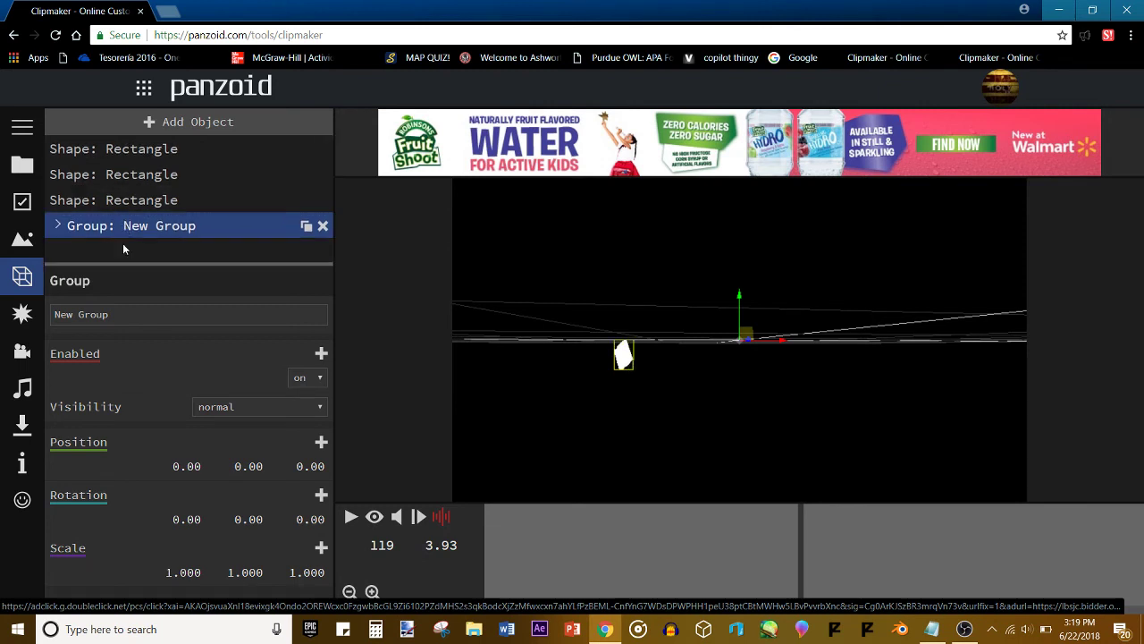
{"action": "left_click_drag", "start_coordinate": [117, 205], "coordinate": [124, 227]}
{"action": "mouse_move", "coordinate": [143, 171]}
{"action": "left_mouse_down"}
{"action": "mouse_move", "coordinate": [142, 196]}
{"action": "mouse_move", "coordinate": [142, 154]}
{"action": "left_mouse_up"}
{"action": "left_click", "coordinate": [280, 148]}
{"action": "left_click", "coordinate": [306, 149]}
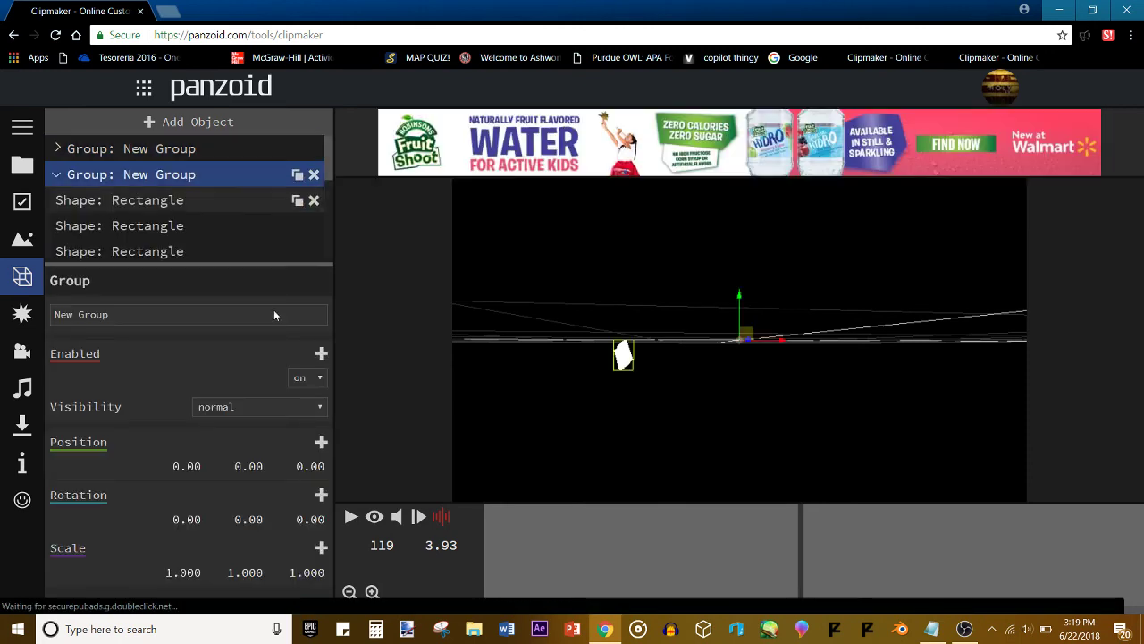
Set the selected group's Z rotation to 180.
{"action": "left_click", "coordinate": [315, 519]}
{"action": "type", "text": "180"}
{"action": "key", "text": "Return"}
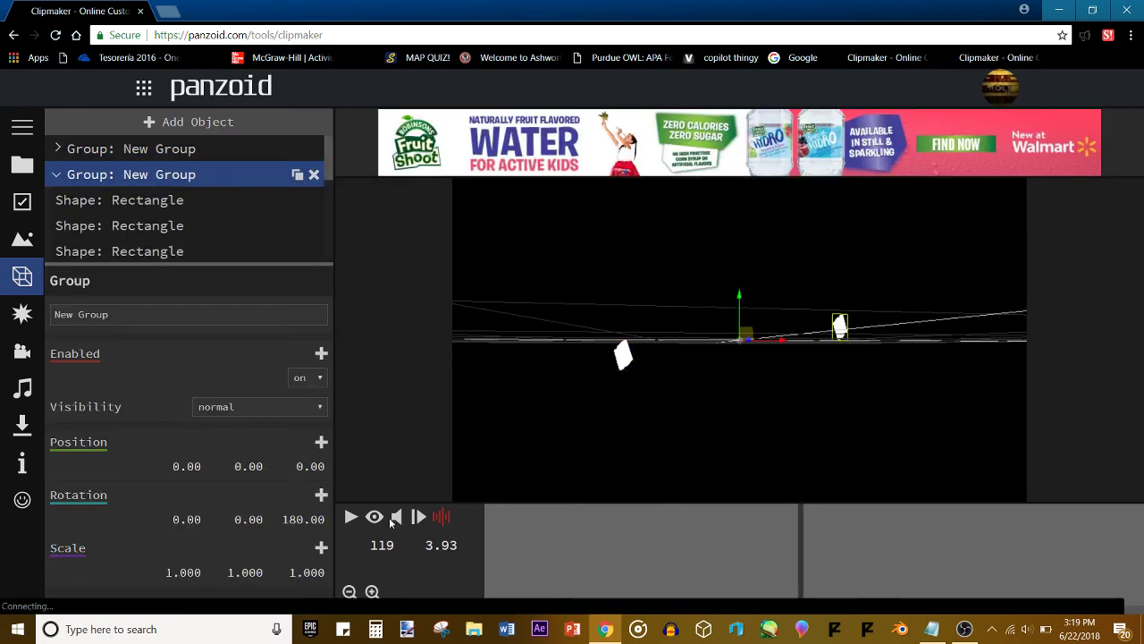
Switch to the camera preview and play back both groups' animation, replaying it from frame 110.
{"action": "left_click", "coordinate": [375, 517]}
{"action": "key", "text": "space"}
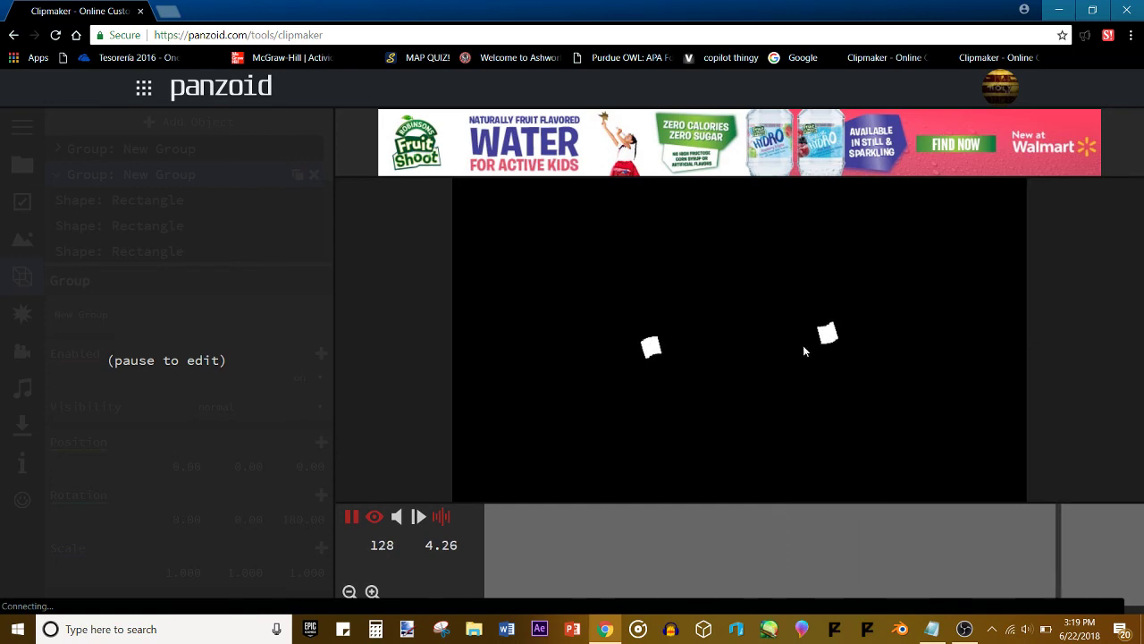
{"action": "key", "text": "space"}
{"action": "left_click", "coordinate": [740, 524]}
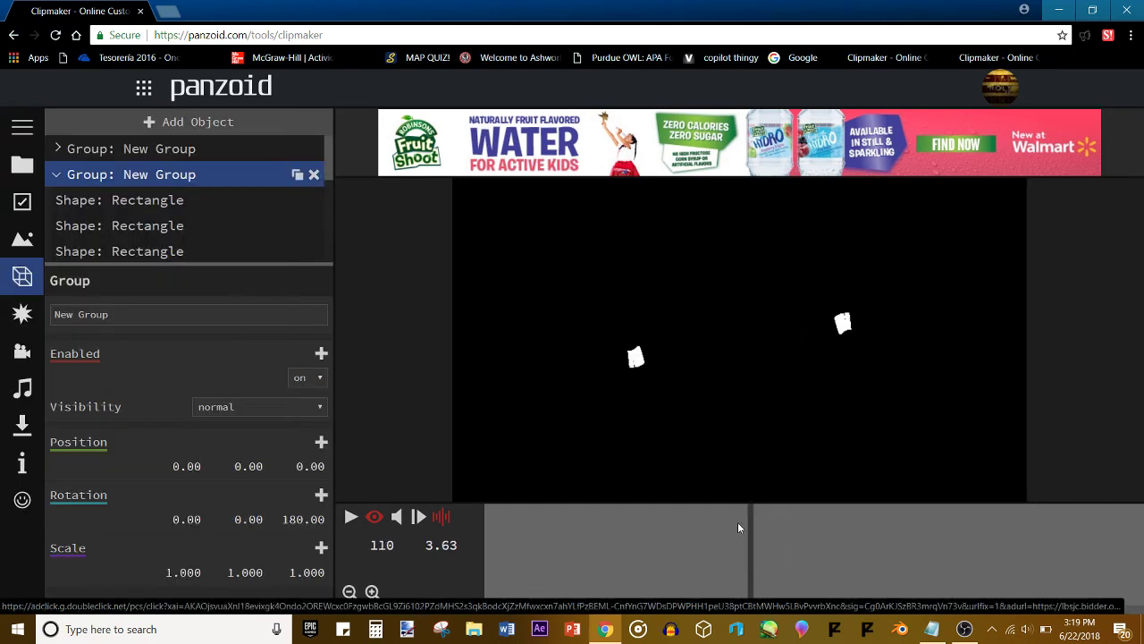
{"action": "key", "text": "space"}
{"action": "key", "text": "space"}
Add an Antialiasing effect to the project and duplicate it until there are five in the effects list.
{"action": "left_click", "coordinate": [22, 313]}
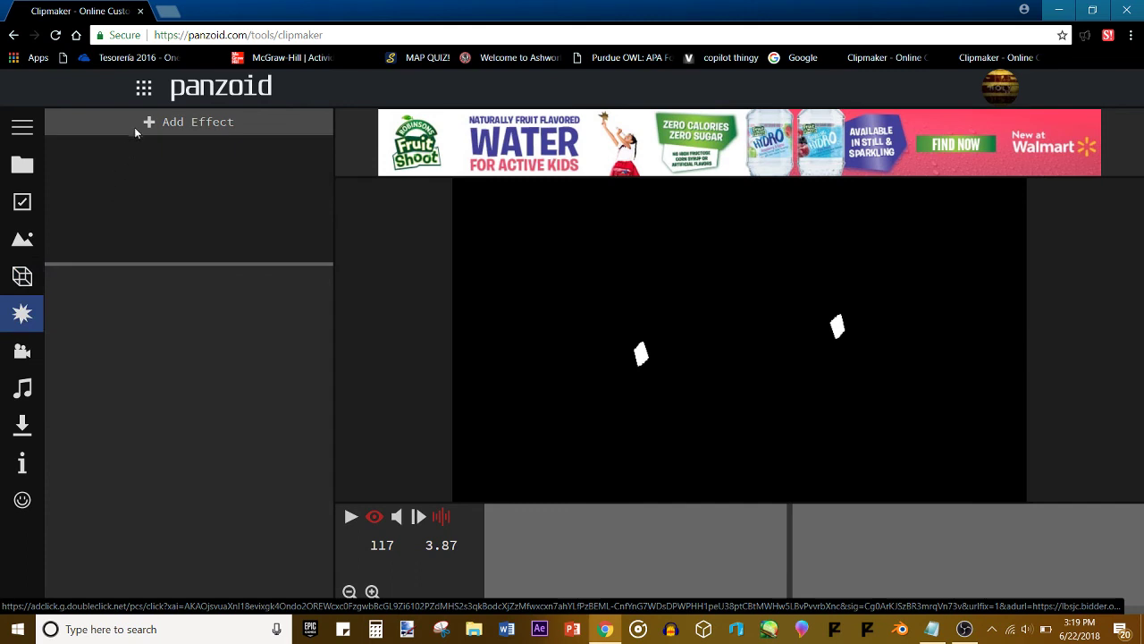
{"action": "left_click", "coordinate": [134, 127]}
{"action": "type", "text": "ant"}
{"action": "left_click", "coordinate": [147, 331]}
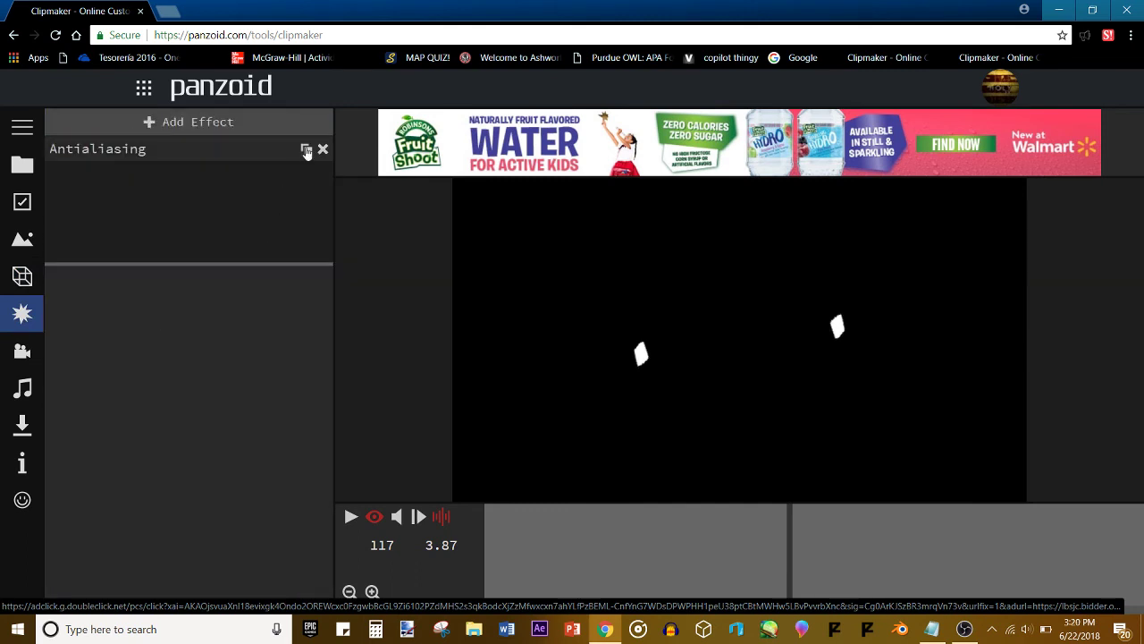
{"action": "left_click", "coordinate": [305, 151]}
{"action": "left_click", "coordinate": [306, 152]}
{"action": "left_click", "coordinate": [305, 152]}
Play back the animation from the start to check how the stacked Antialiasing effects look.
{"action": "key", "text": "space"}
{"action": "key", "text": "space"}
{"action": "left_click", "coordinate": [494, 553]}
{"action": "key", "text": "space"}
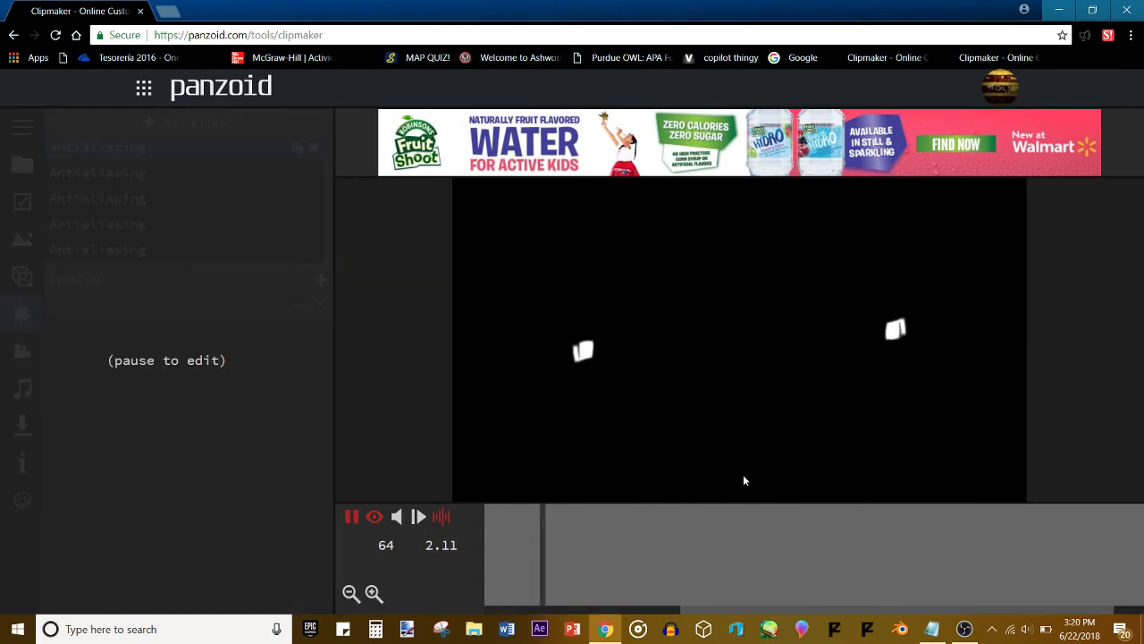
{"action": "key", "text": "Home"}
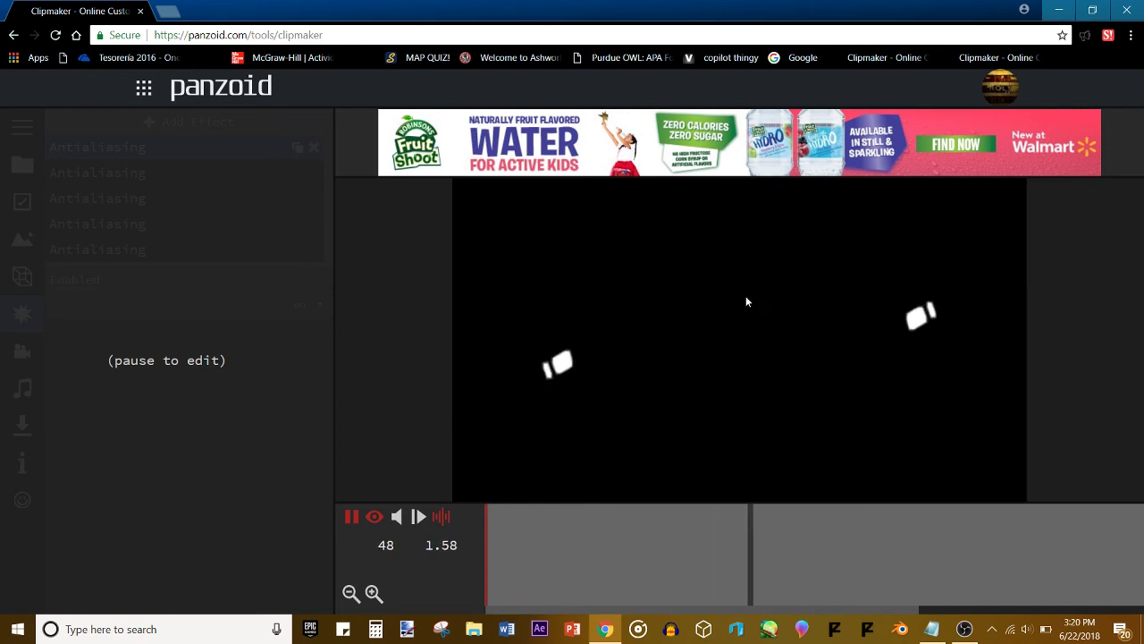
{"action": "key", "text": "space"}
Delete the extra Antialiasing effects until only one is left, checking the animation in between.
{"action": "left_click", "coordinate": [320, 151]}
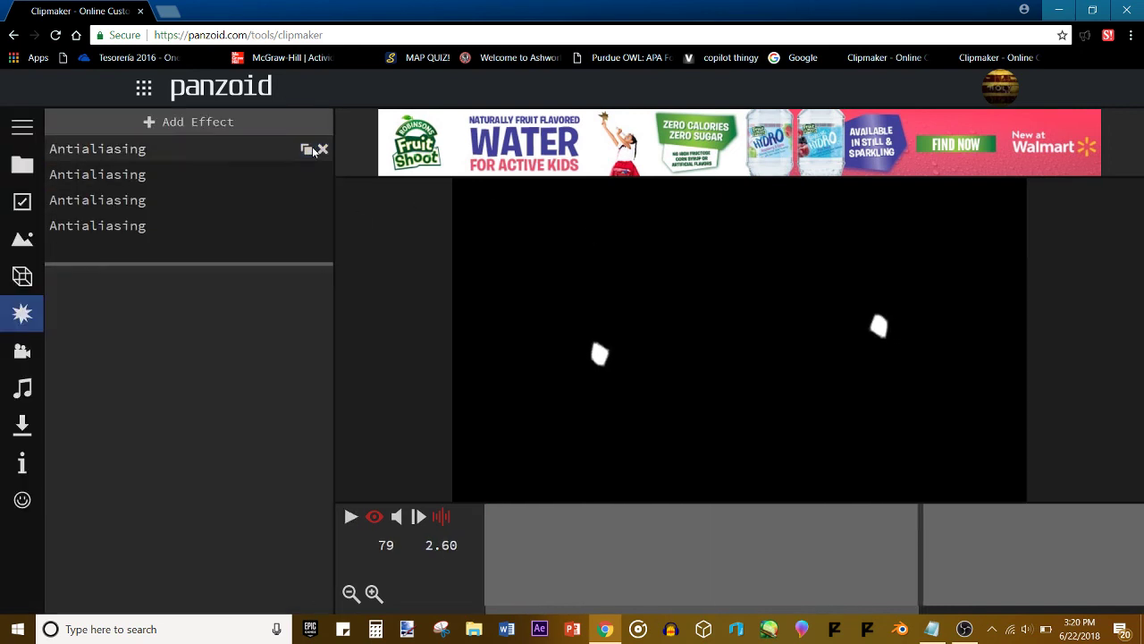
{"action": "left_click", "coordinate": [320, 150]}
{"action": "left_click", "coordinate": [323, 150]}
{"action": "key", "text": "space"}
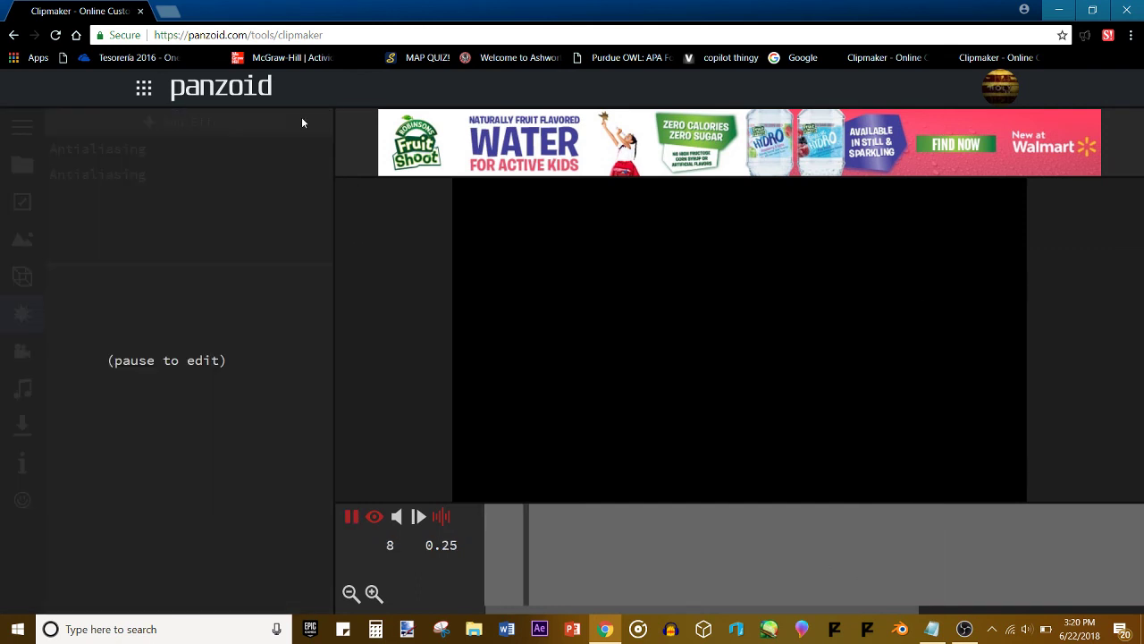
{"action": "key", "text": "space"}
{"action": "left_click", "coordinate": [322, 150]}
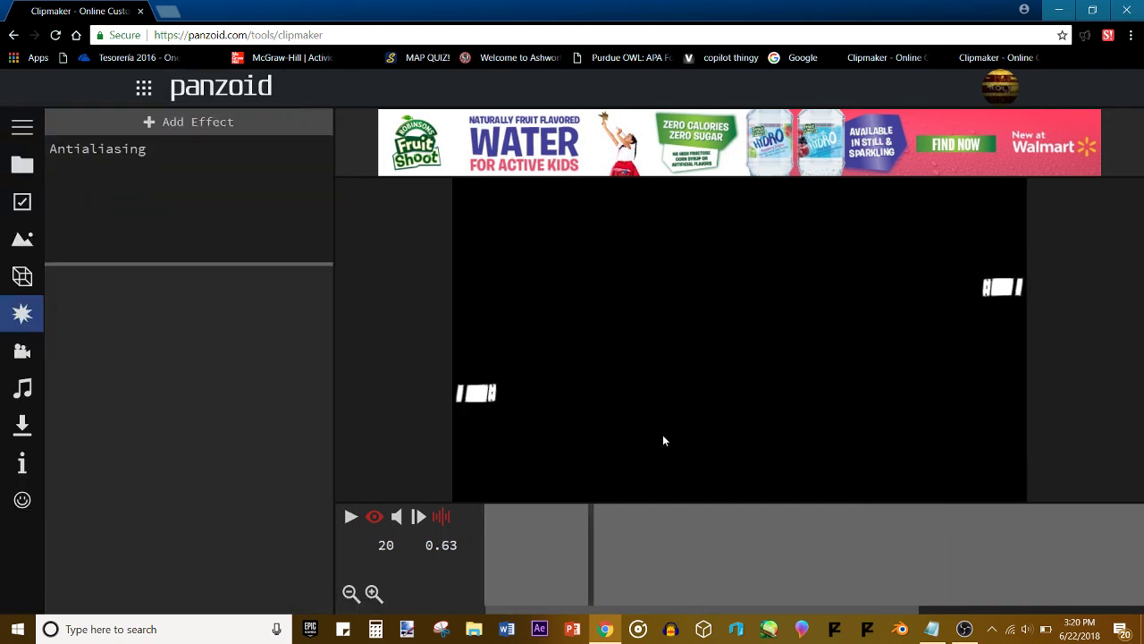
Play back the animation with the single Antialiasing effect, duplicate the effect once and play the animation again.
{"action": "key", "text": "space"}
{"action": "key", "text": "space"}
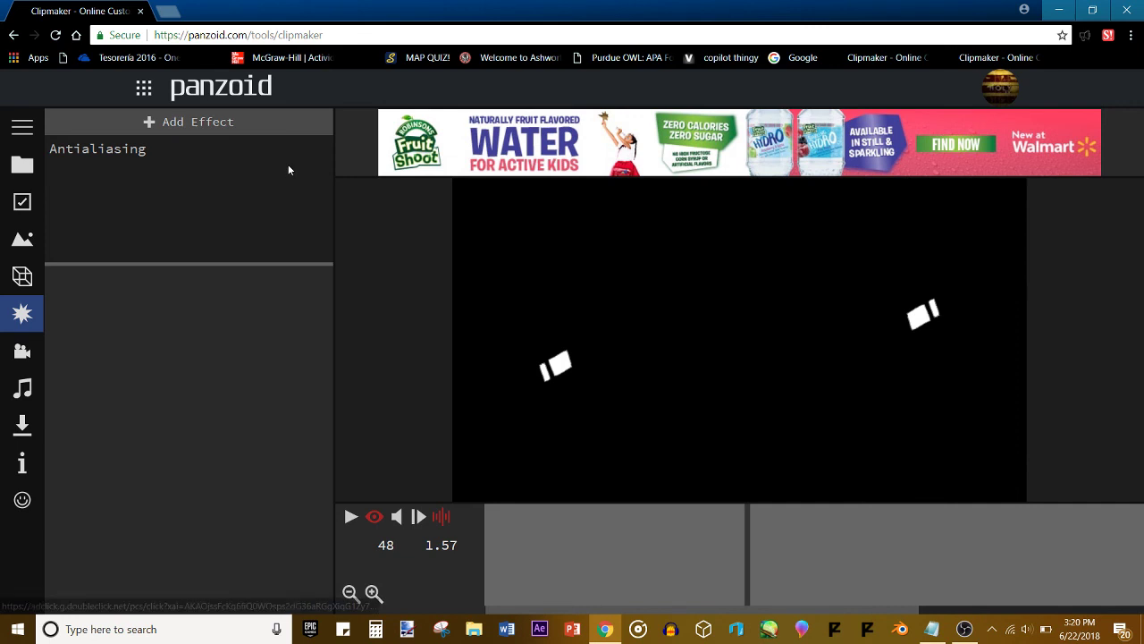
{"action": "key", "text": "space"}
{"action": "key", "text": "space"}
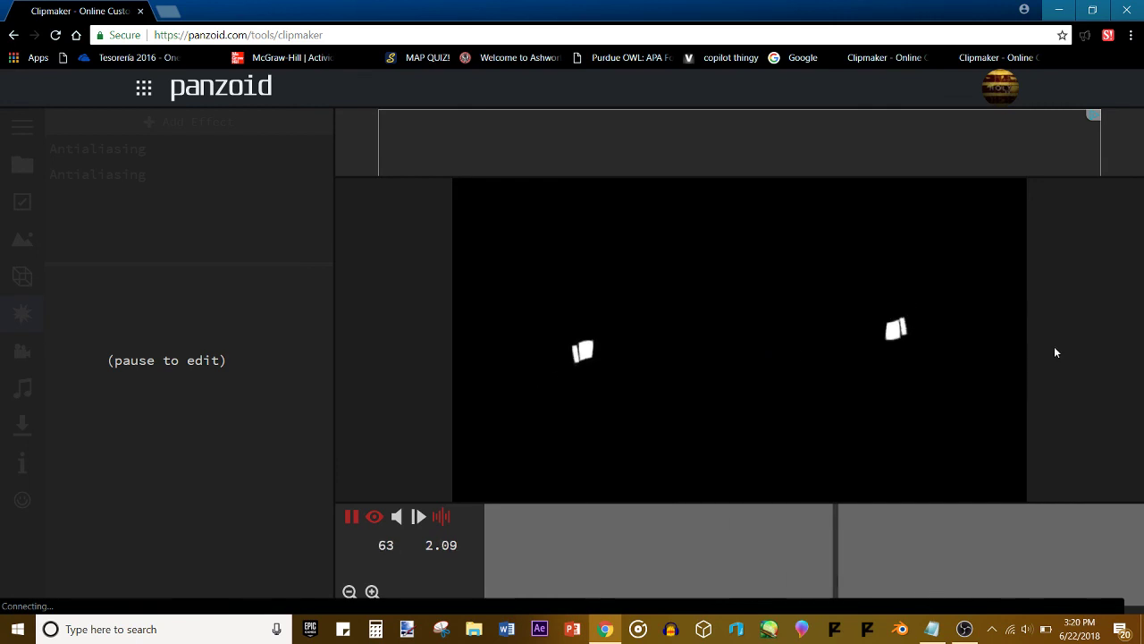
{"action": "key", "text": "space"}
Turn off the camera preview at frame 38, orbit around the scene and play the animation from other angles.
{"action": "left_click", "coordinate": [690, 540]}
{"action": "left_click", "coordinate": [373, 517]}
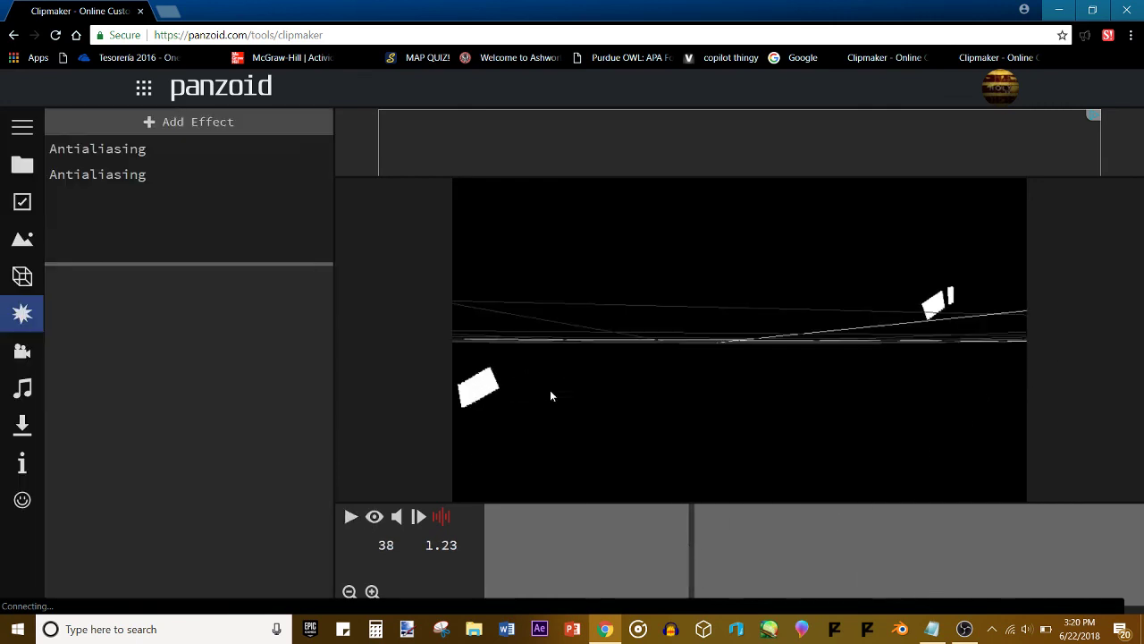
{"action": "left_click_drag", "start_coordinate": [536, 403], "coordinate": [739, 261]}
{"action": "key", "text": "space"}
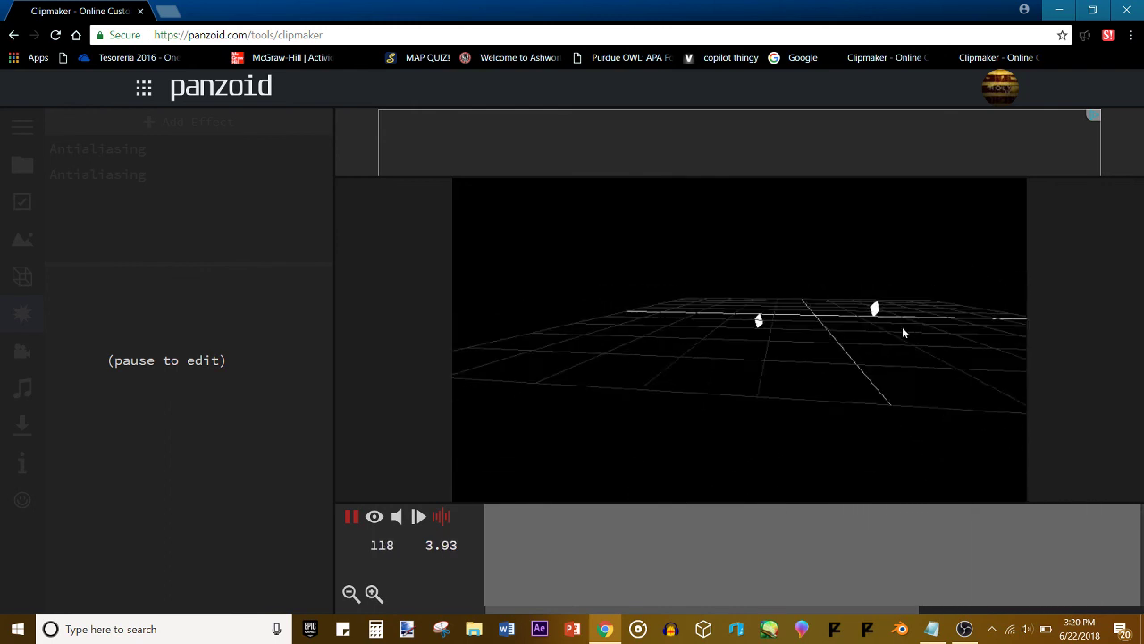
{"action": "key", "text": "space"}
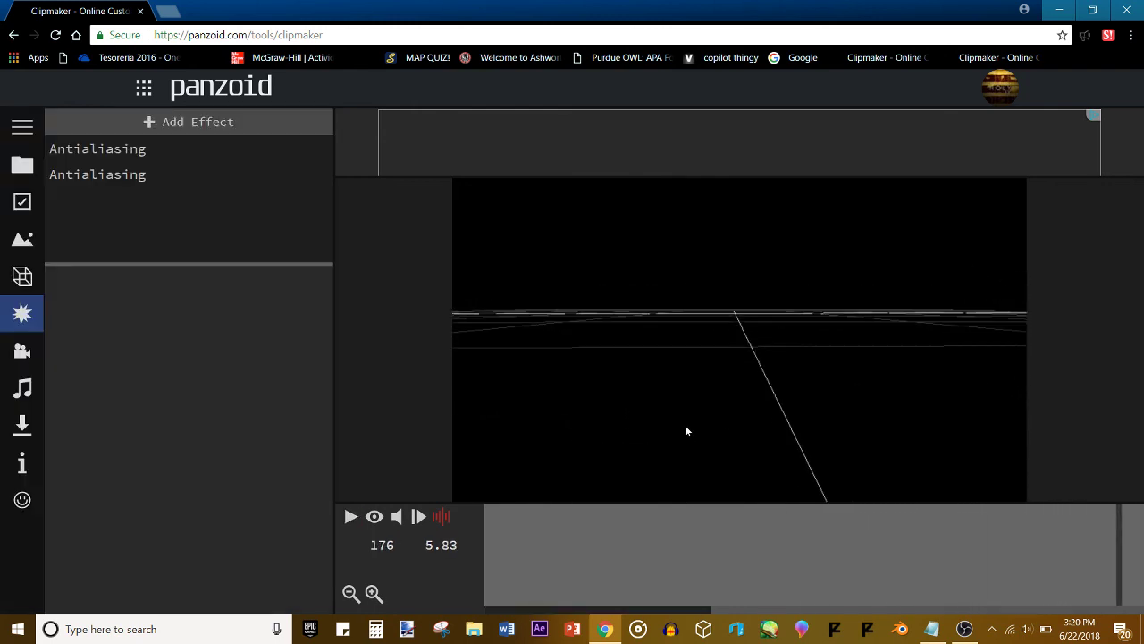
Move the playhead to frame 127, look at the project options, return to the effects and play the animation on to frame 167.
{"action": "left_click", "coordinate": [695, 532]}
{"action": "left_click", "coordinate": [845, 537]}
{"action": "left_click", "coordinate": [22, 165]}
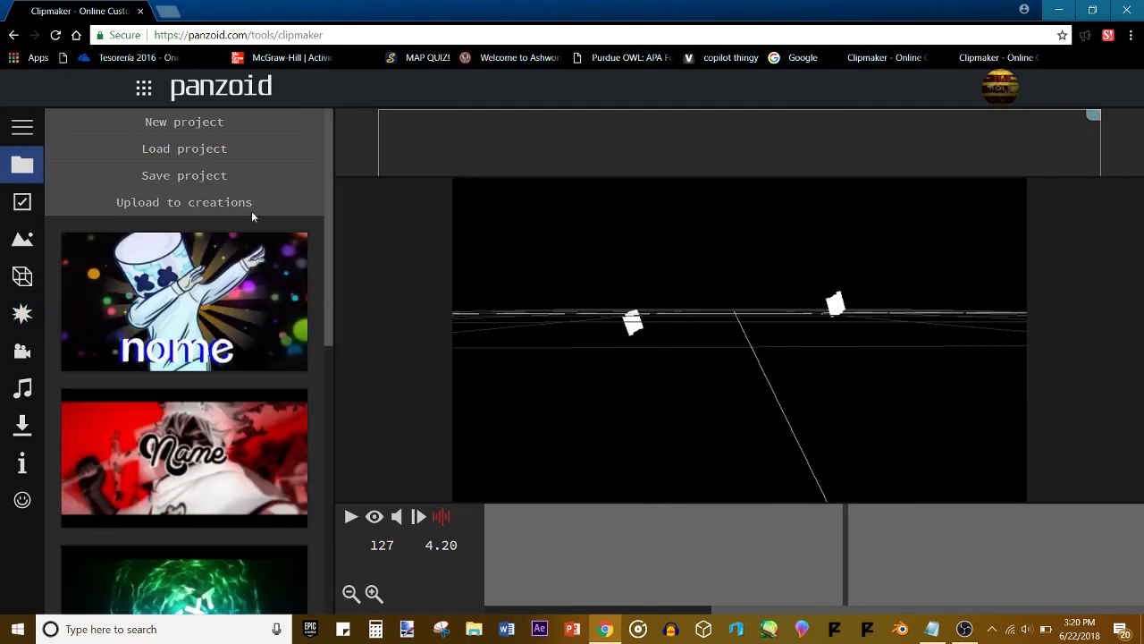
{"action": "left_click", "coordinate": [7, 280]}
{"action": "left_click", "coordinate": [15, 311]}
{"action": "key", "text": "space"}
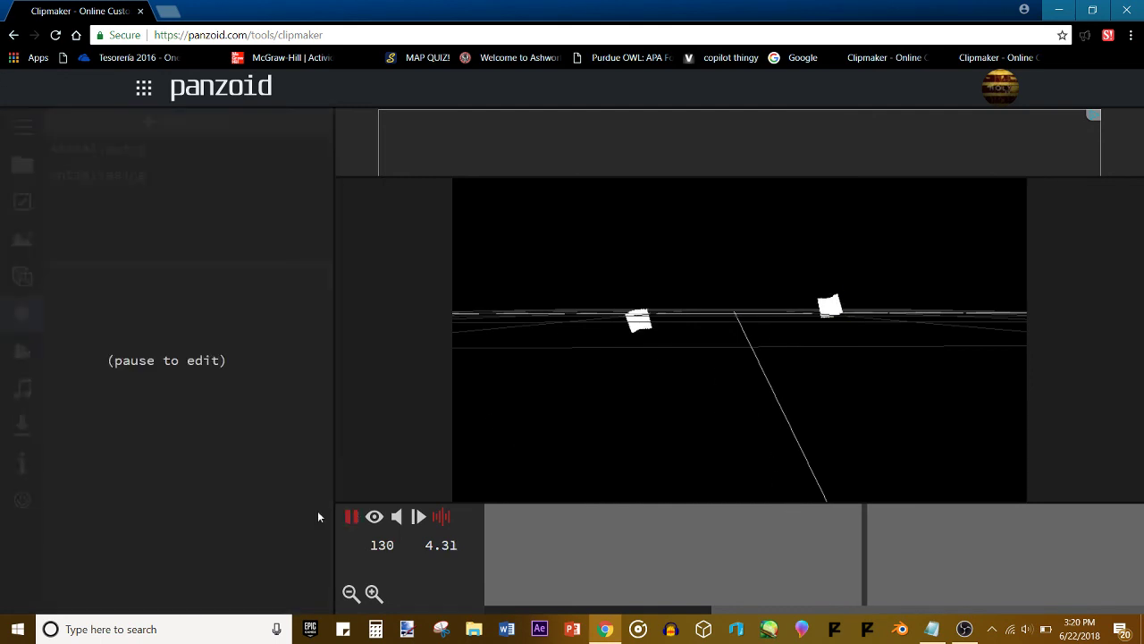
{"action": "key", "text": "space"}
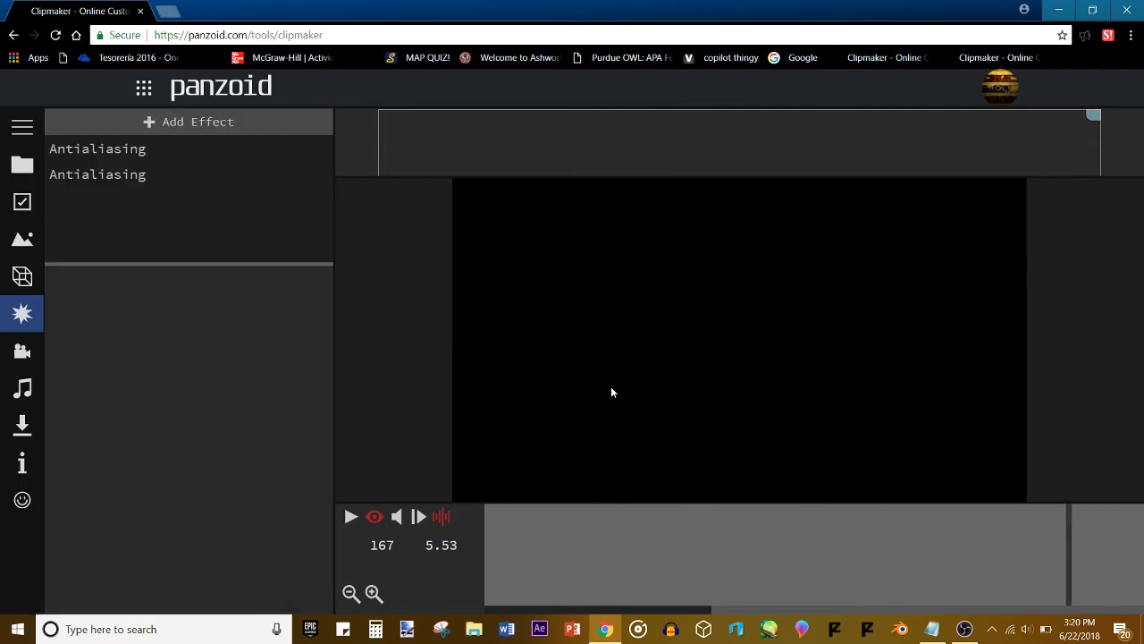